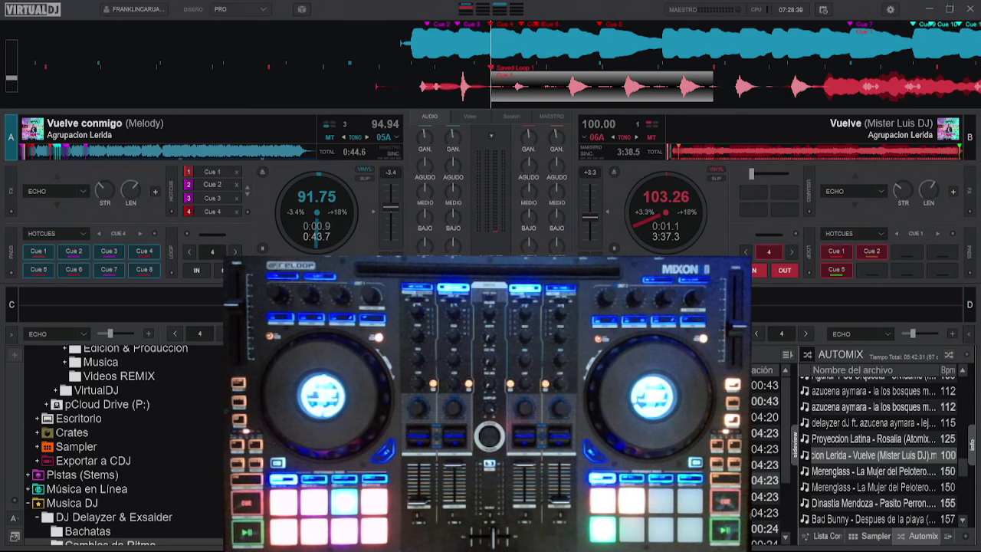
Switch to the browser and look over the DJ's TikTok profile page and its videos.
key("alt+Tab")
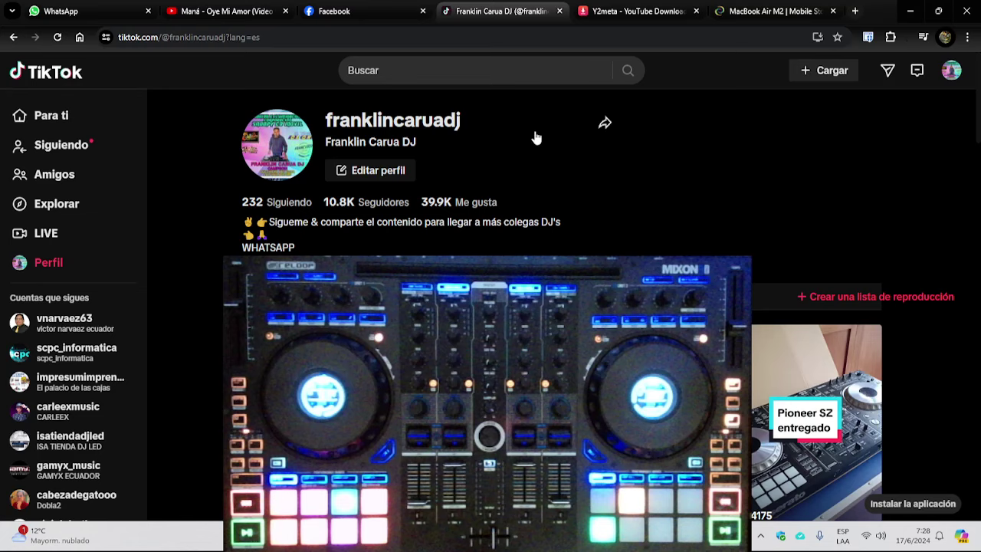
scroll(537, 138, "down", 1)
scroll(543, 144, "down", 1)
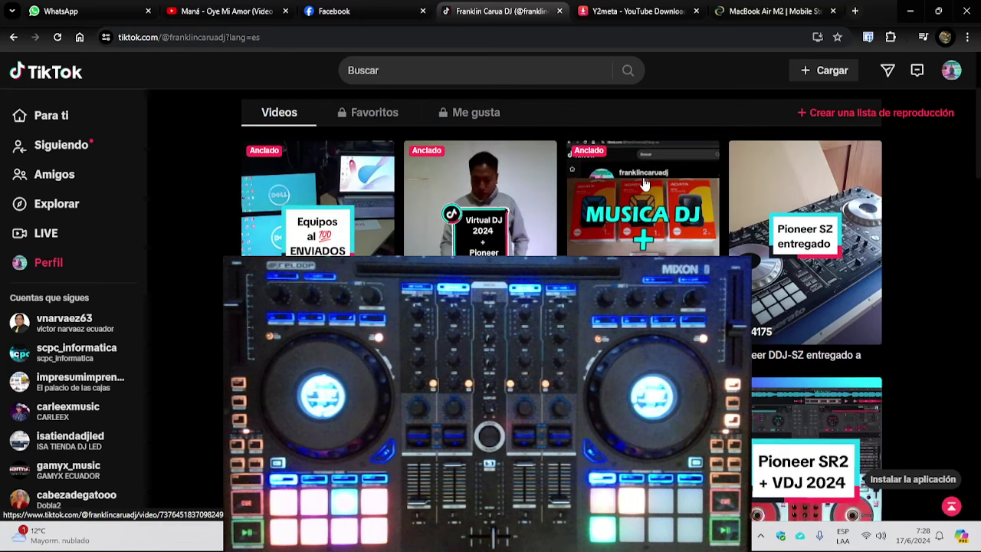
scroll(628, 184, "up", 2)
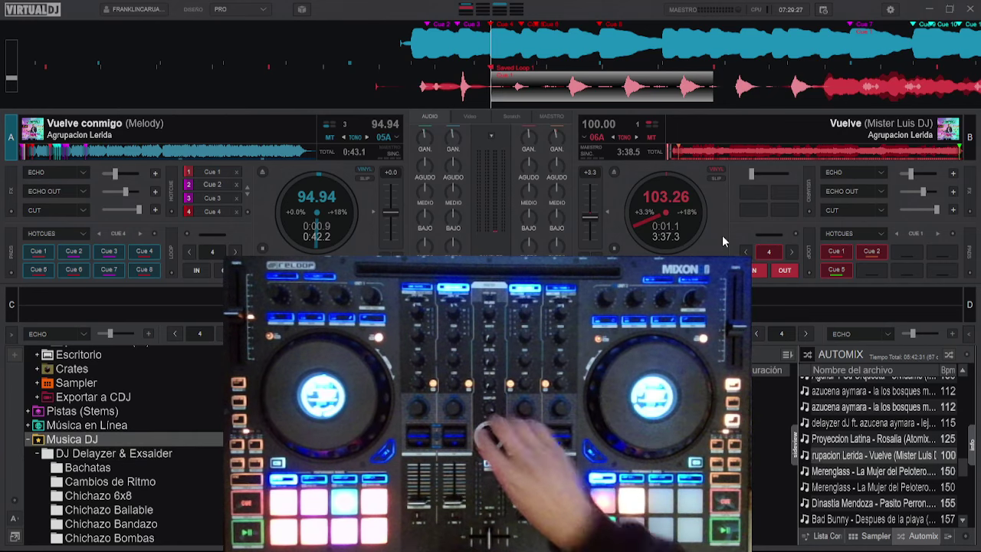
Switch deck A's effects panel to the single-effect layout and cycle deck B's panel through its single, six-slot and three-slot layouts.
left_click(10, 192)
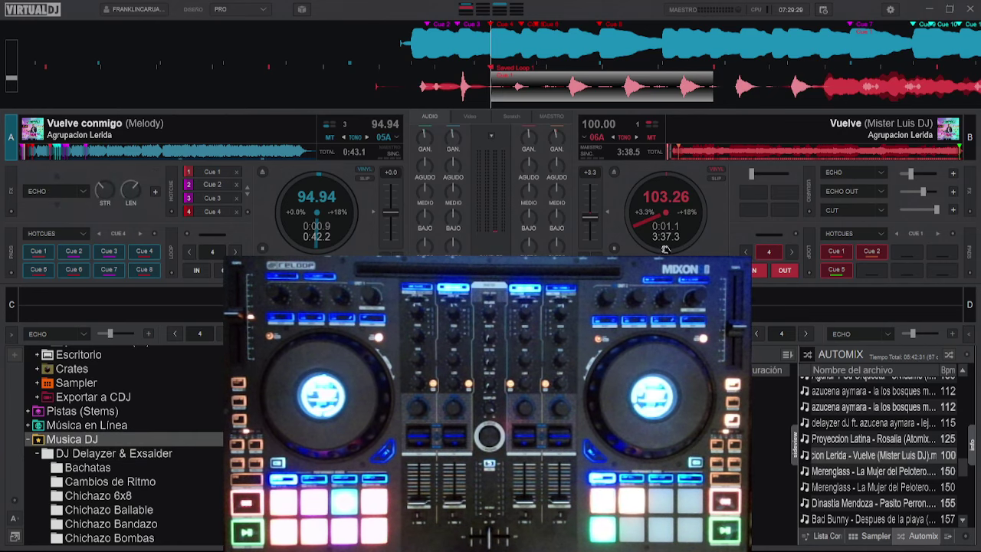
left_click(970, 192)
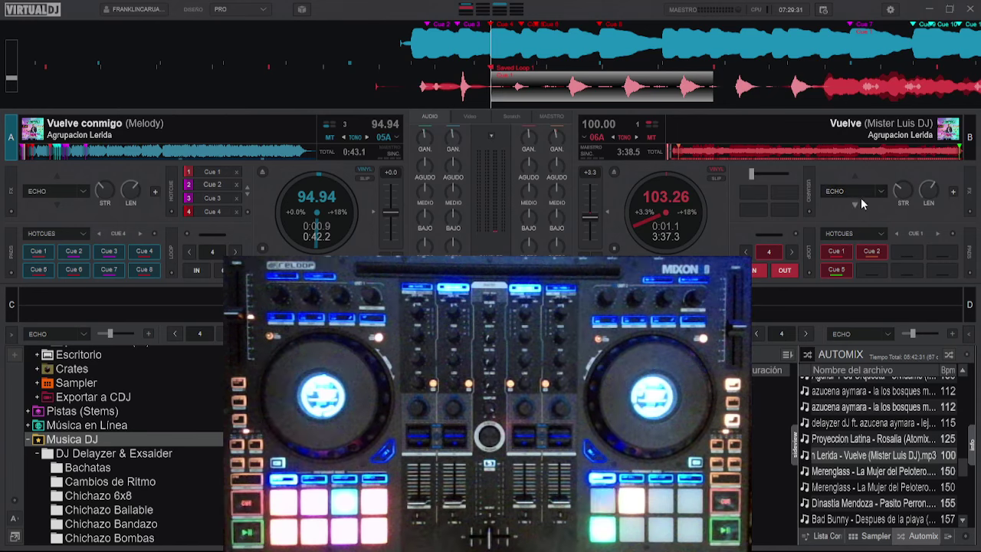
left_click(970, 192)
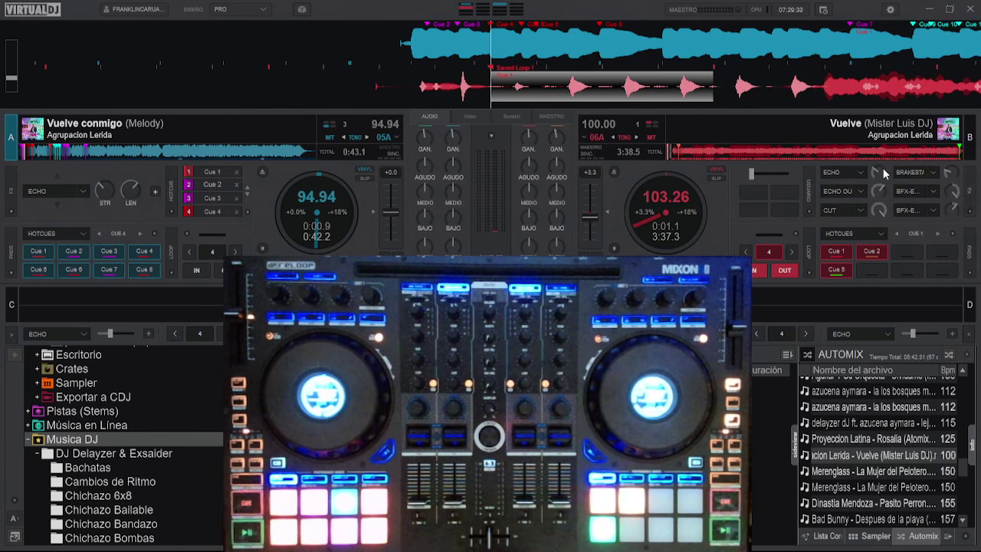
left_click(974, 192)
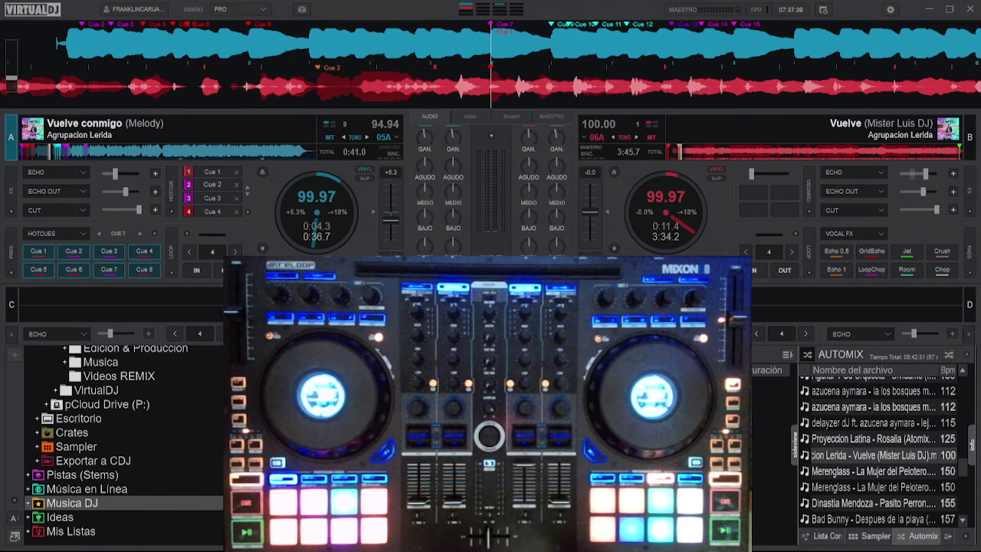
Jump to two later points in Vuelve on deck B and select Proyeccion Latina - Rosalia in the Automix list.
left_click(709, 154)
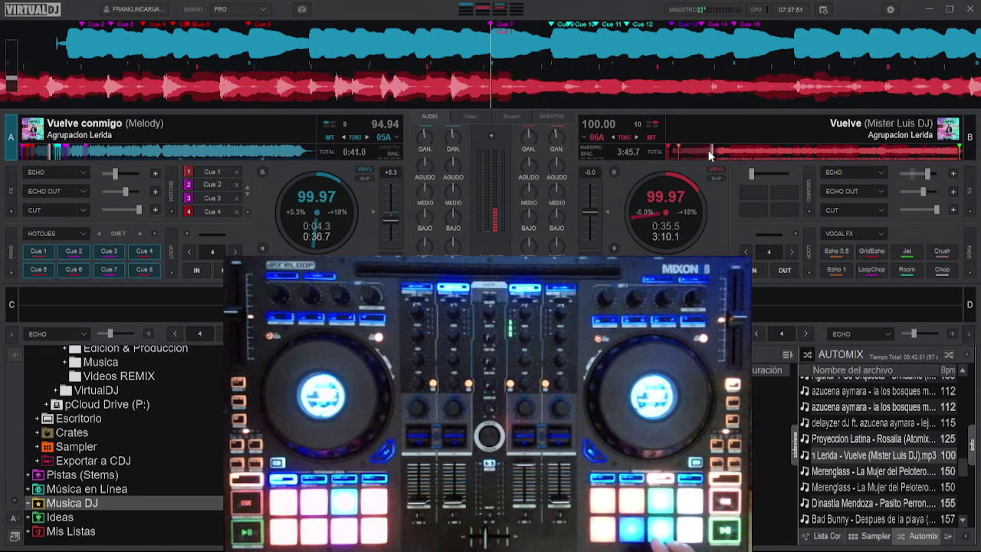
left_click(738, 156)
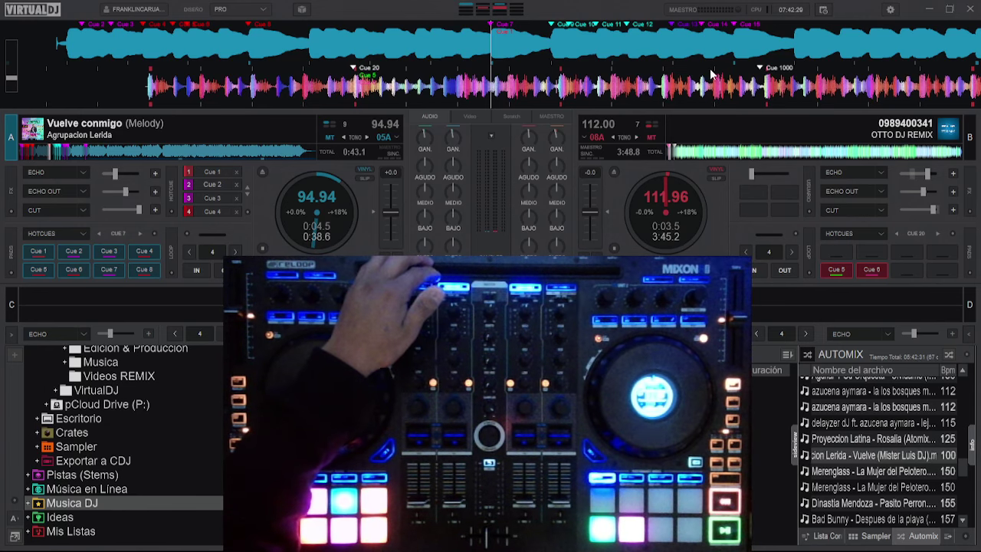
left_click(920, 438)
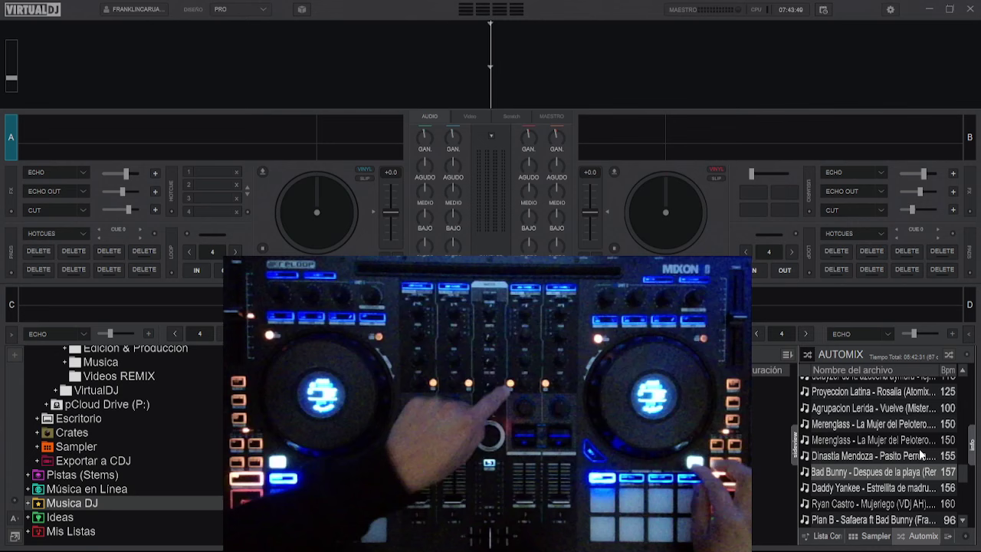
Open the Reloop Mixon 8 PRO controller mapping and load Dinastia Mendoza - Pasito Perron from the Automix list onto deck B.
left_click(890, 9)
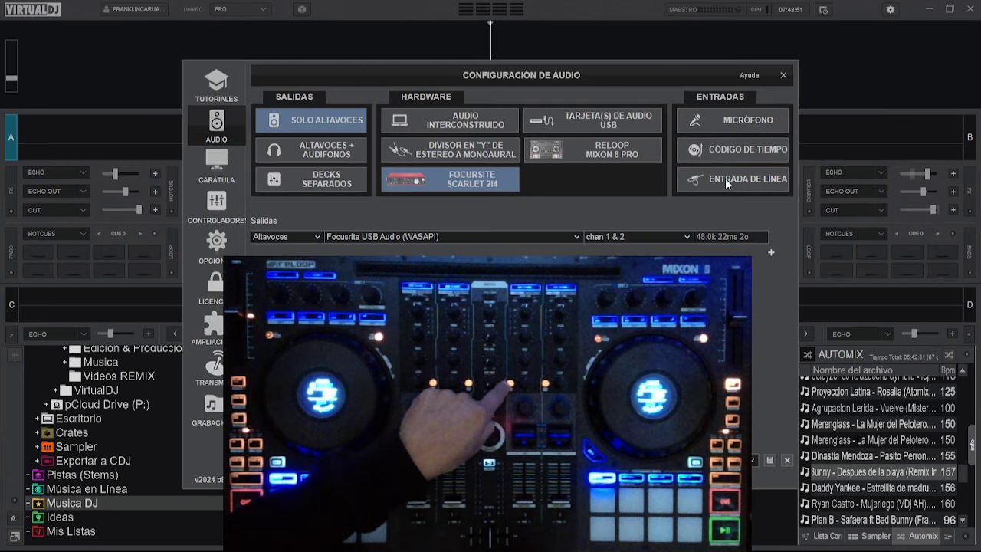
left_click(217, 205)
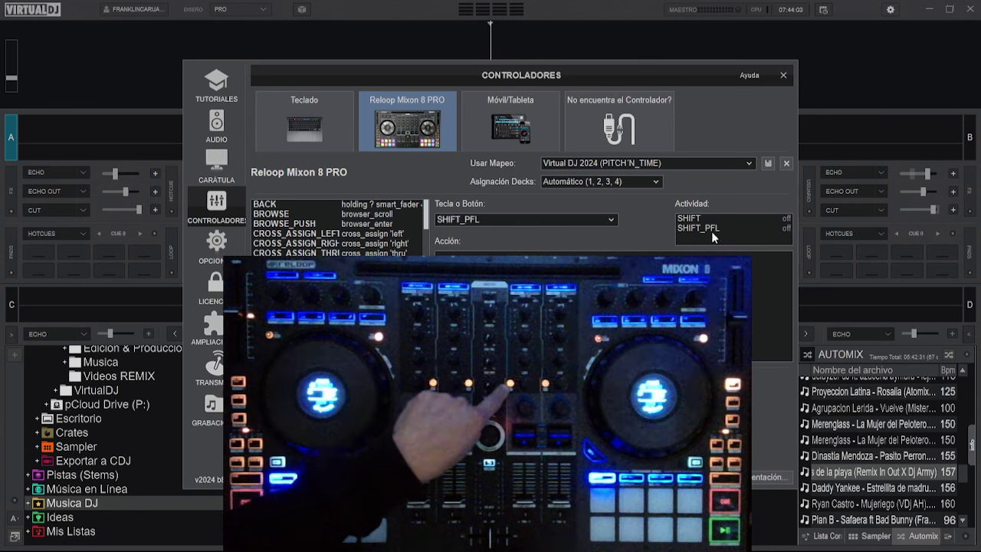
left_click(861, 459)
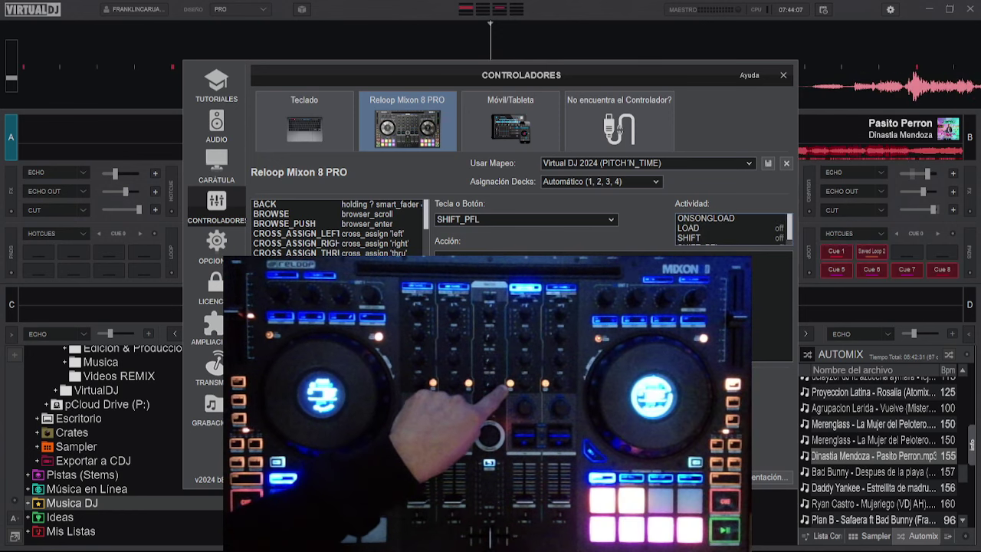
Move the controllers window clear of deck B, and minimize the DJ software and the browser to reach the desktop.
left_click_drag(642, 64, 421, 193)
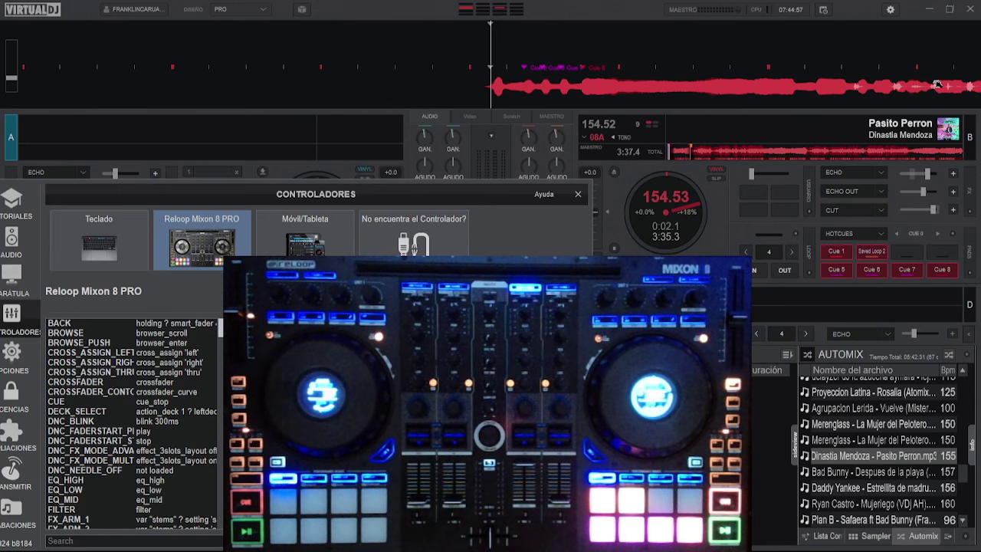
left_click(924, 11)
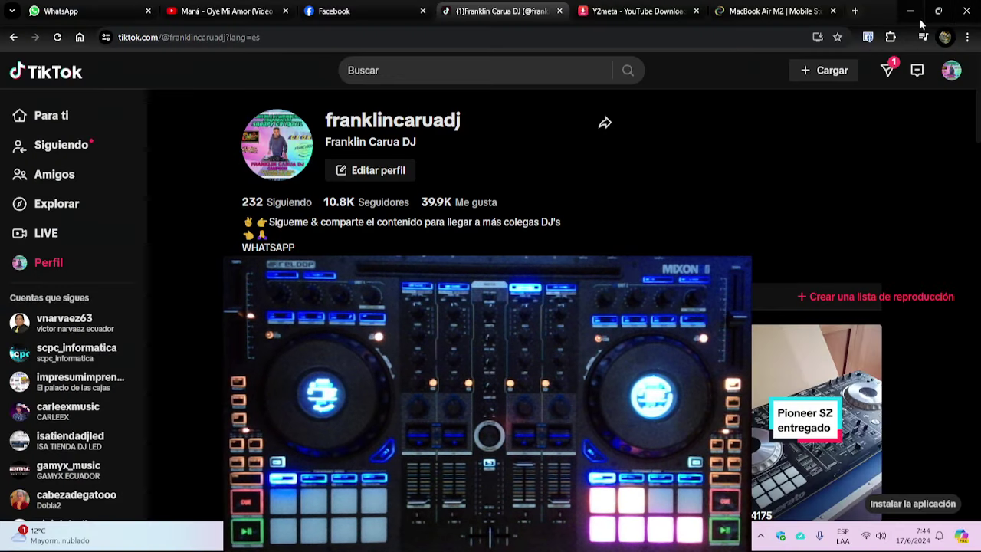
left_click(912, 10)
double_click(958, 38)
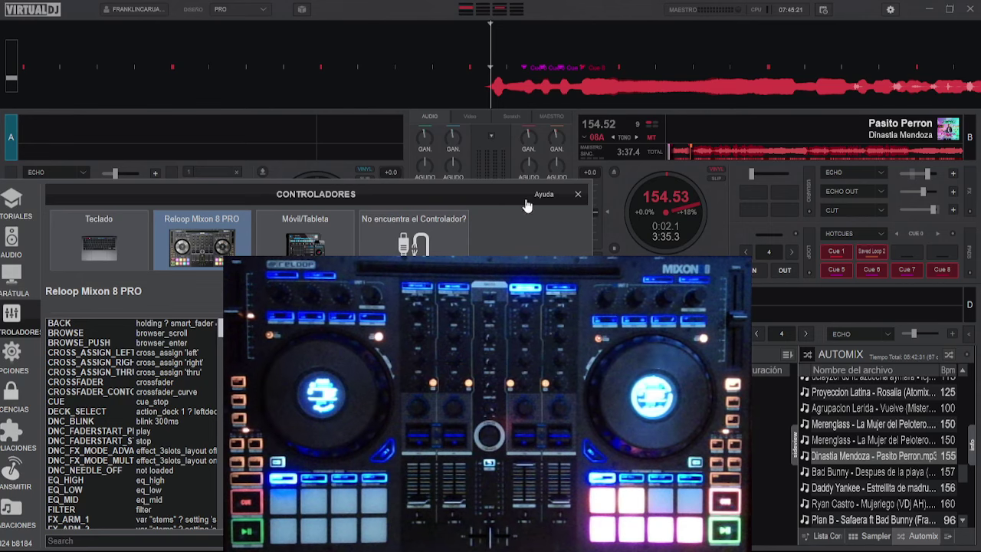
Move the controllers window up to show the SHIFT_PFL action, and close and reopen the controller settings.
left_click_drag(476, 194, 735, 73)
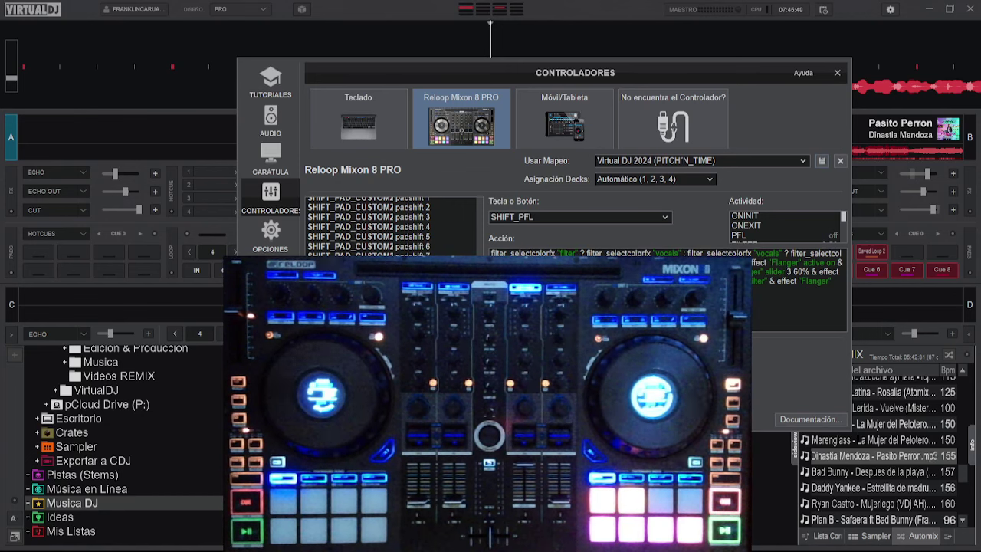
left_click_drag(809, 77, 766, 43)
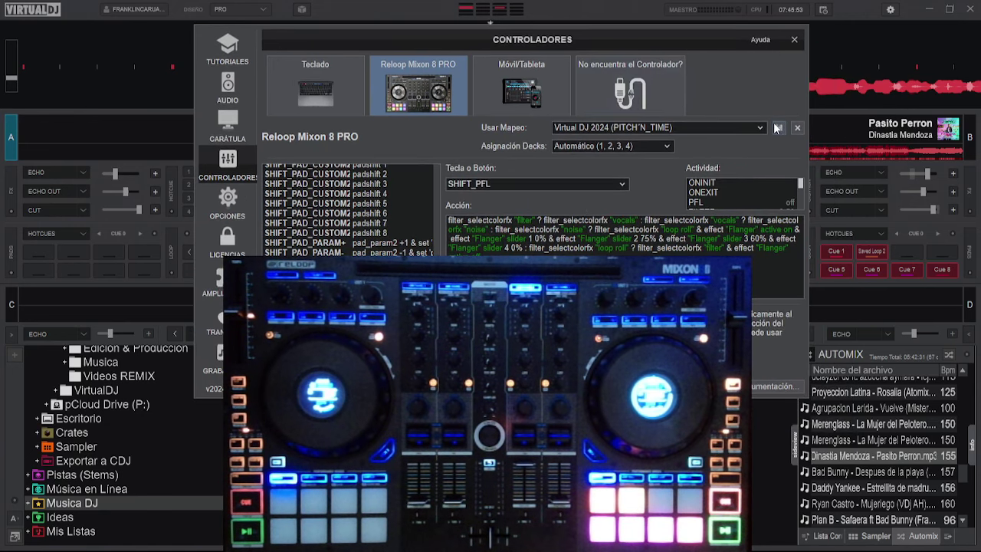
left_click(794, 39)
left_click(892, 11)
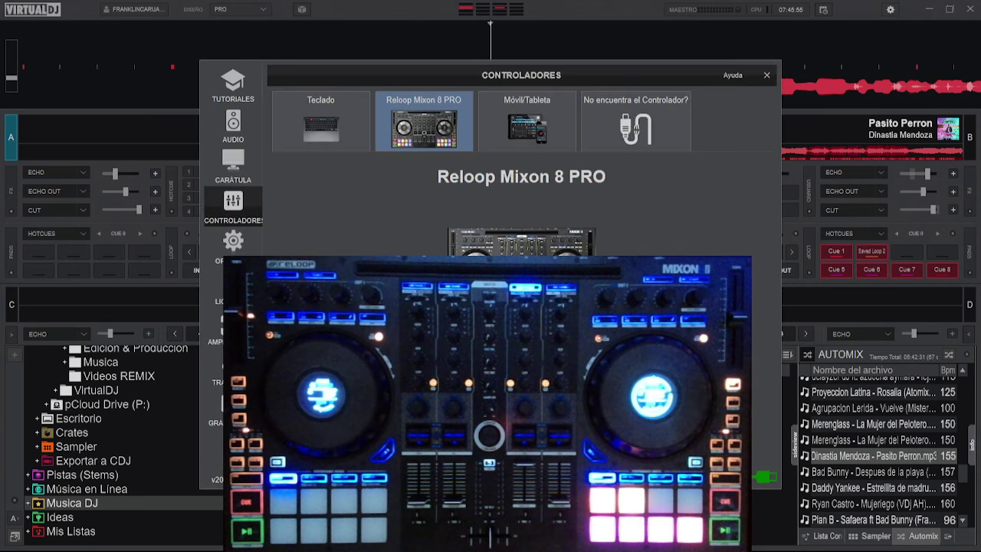
left_click(616, 220)
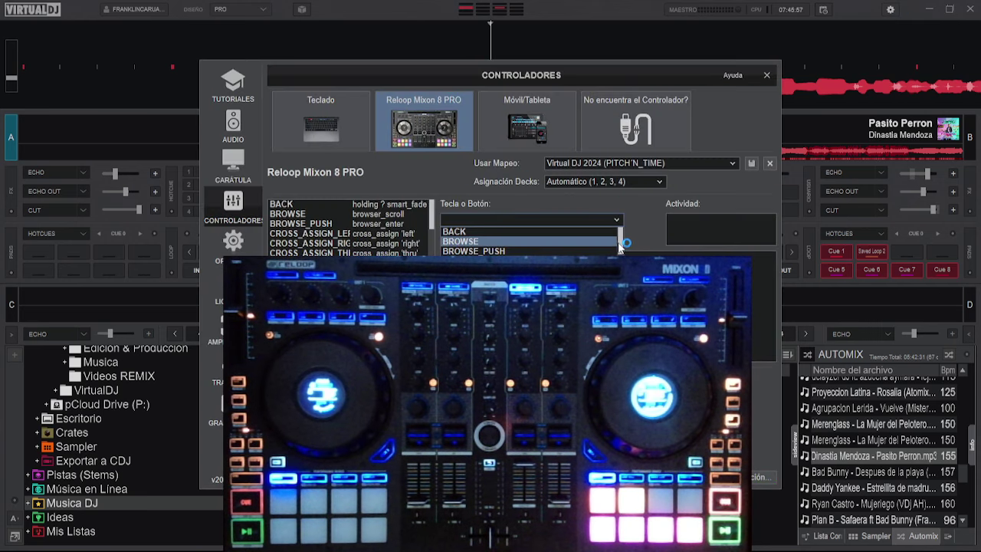
scroll(624, 243, "down", 5)
scroll(624, 244, "down", 12)
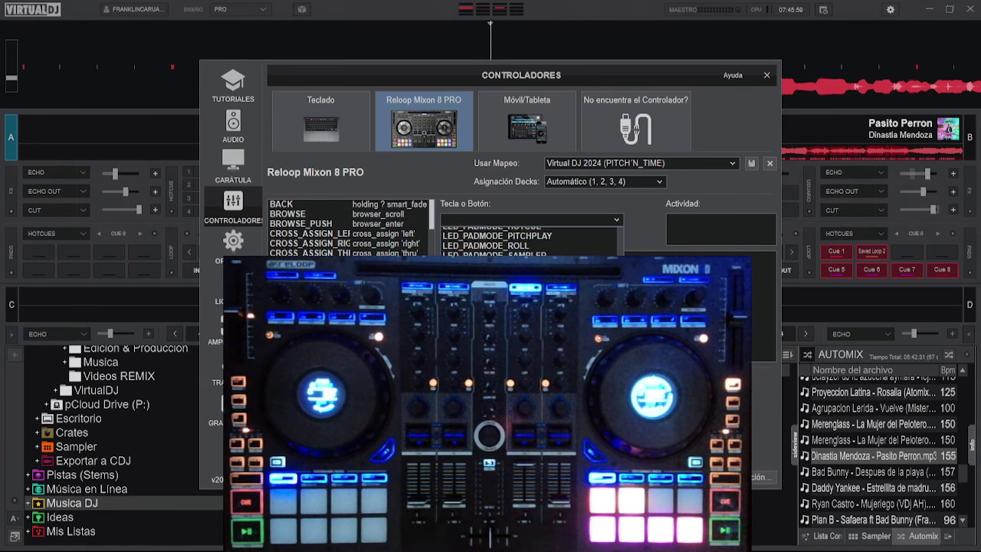
scroll(529, 244, "down", 2)
scroll(529, 244, "down", 1)
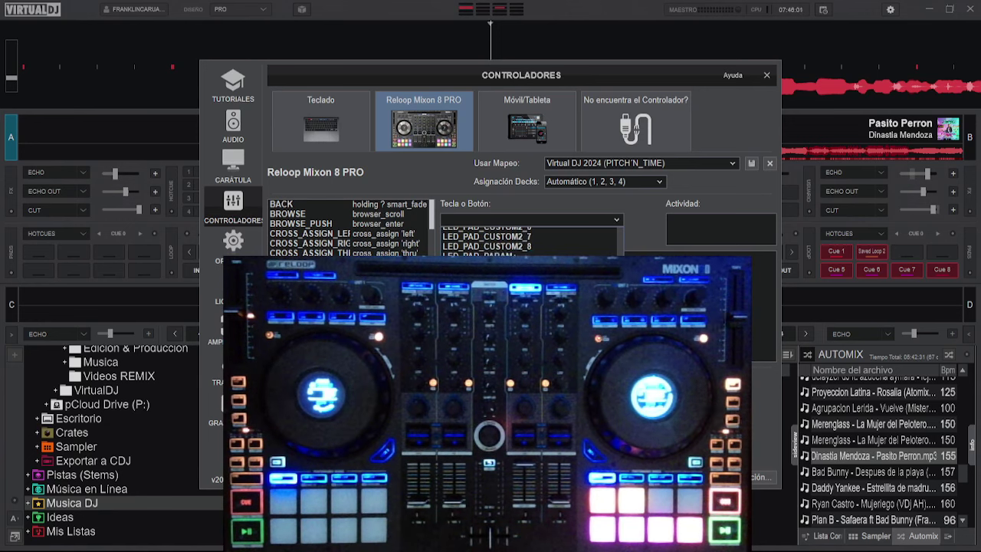
scroll(529, 244, "down", 1)
scroll(529, 240, "down", 3)
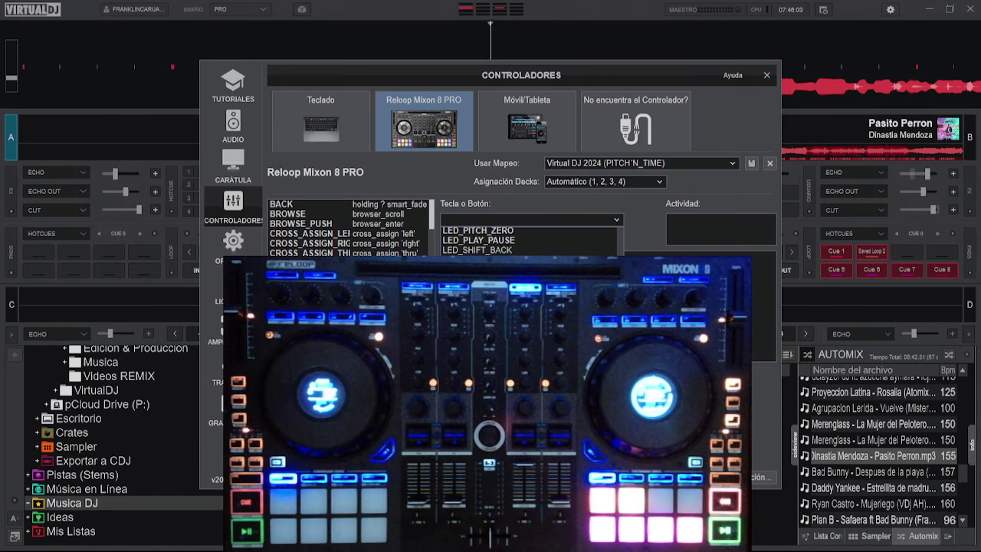
left_click(627, 84)
Move the controllers window up to make room and choose LED_SHIFT_PFL as the control to map.
left_click_drag(613, 81, 469, 40)
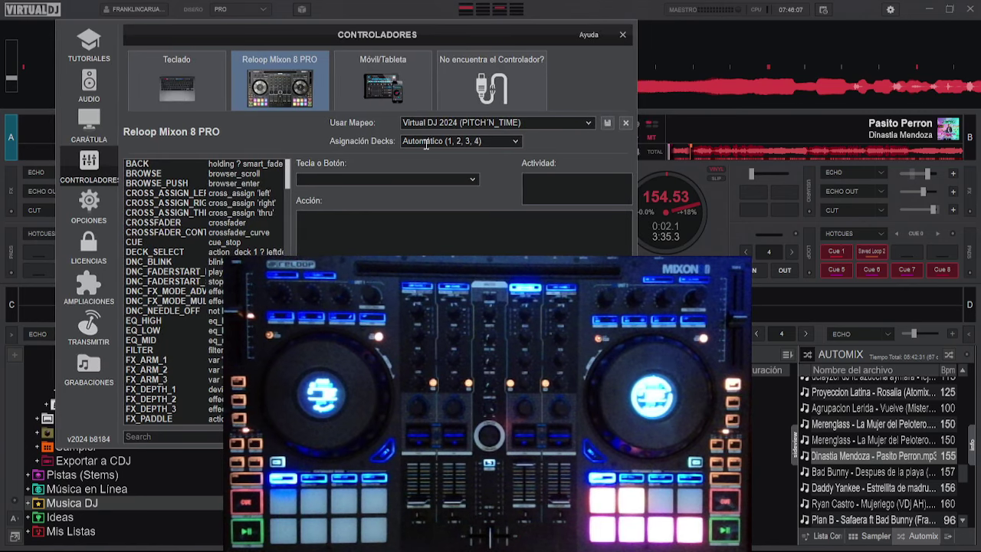
left_click(477, 177)
scroll(479, 213, "down", 15)
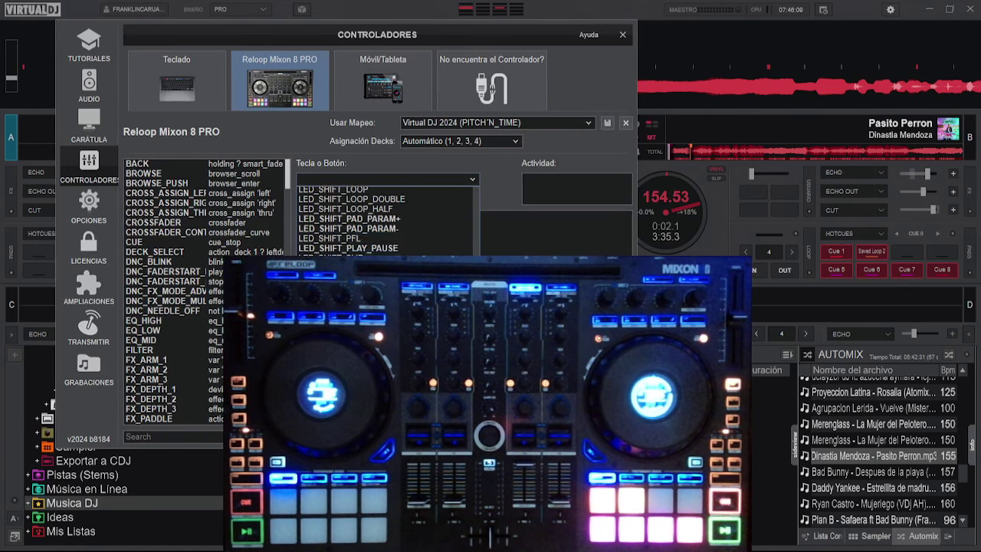
scroll(392, 222, "down", 3)
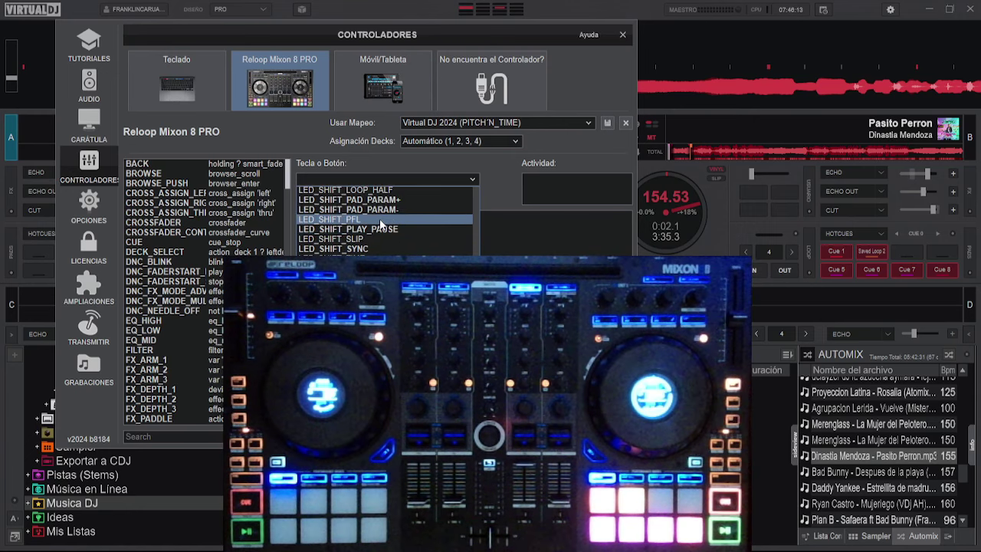
left_click(379, 218)
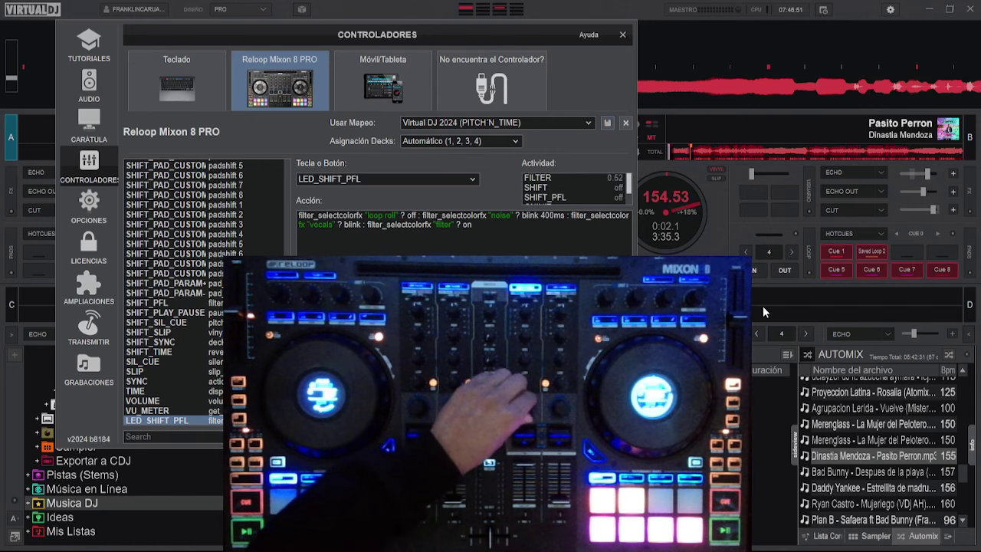
Replace the action of the FILTER control with the copied script and close the controller settings.
left_click(541, 175)
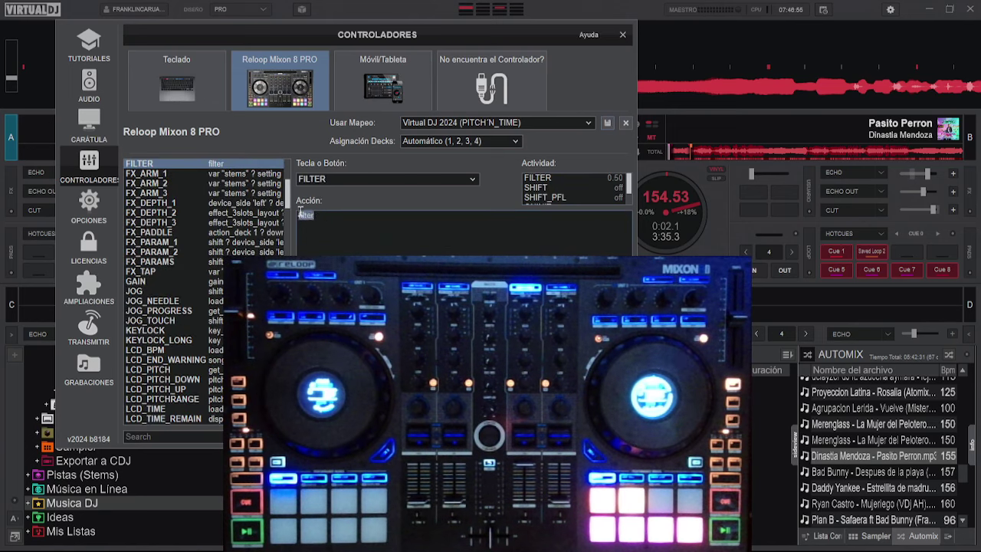
key("ctrl+v")
left_click(622, 35)
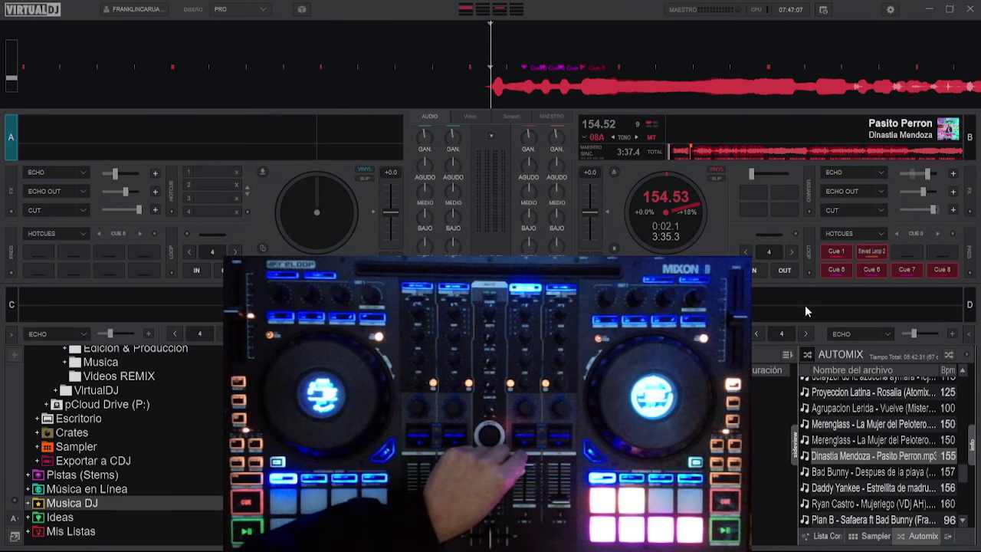
Find Renato Abad - Bella señora in the Automix list and load it onto decks A and B.
scroll(889, 467, "up", 2)
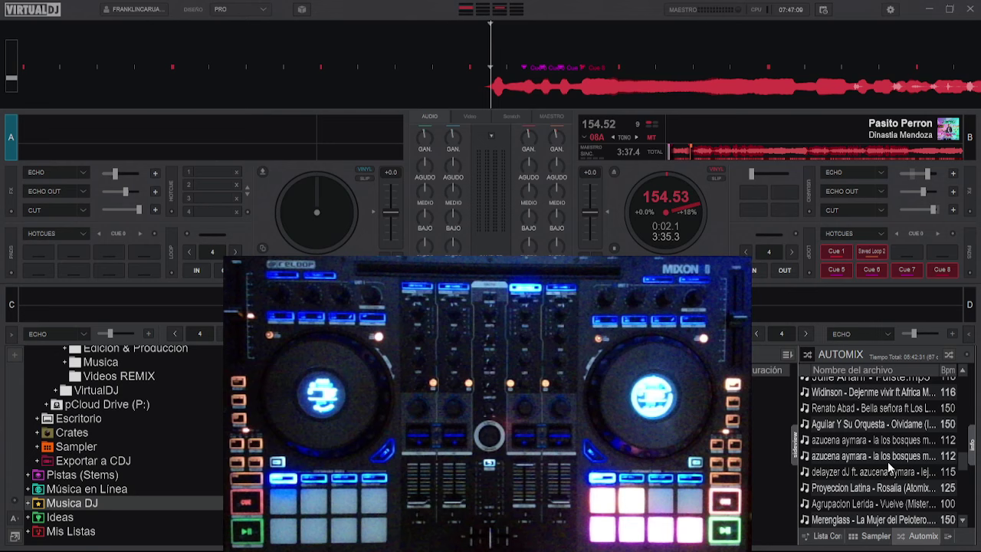
scroll(889, 467, "up", 3)
scroll(893, 465, "down", 1)
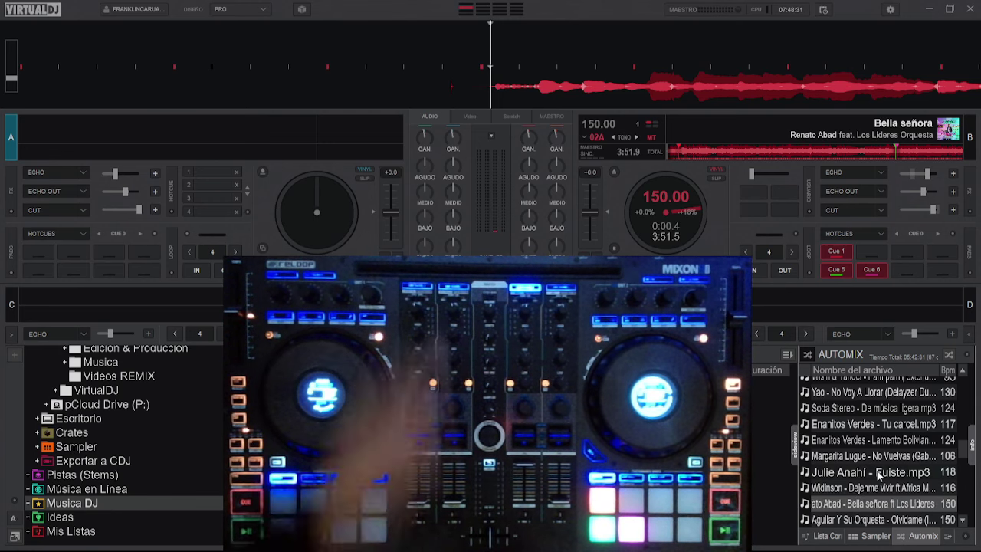
scroll(889, 460, "down", 4)
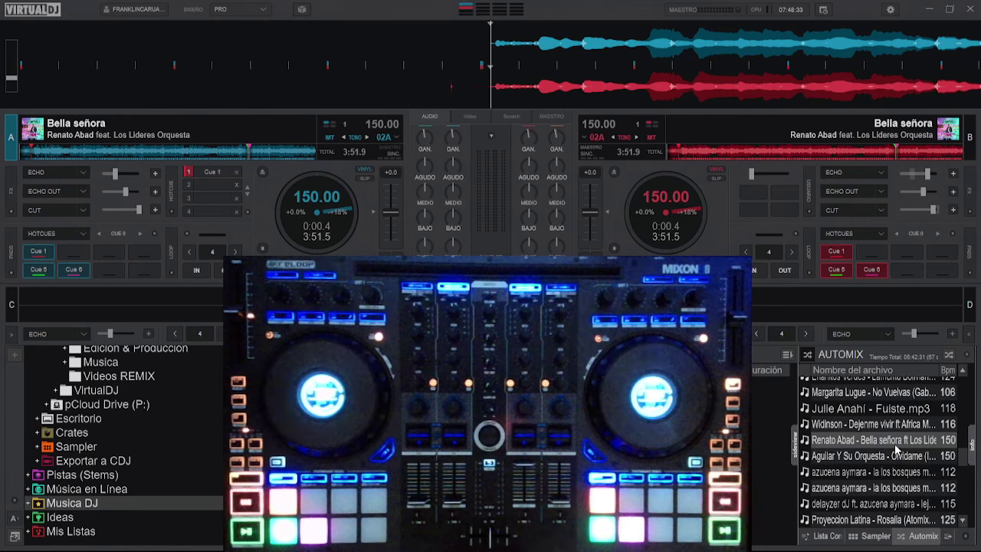
scroll(903, 508, "down", 2)
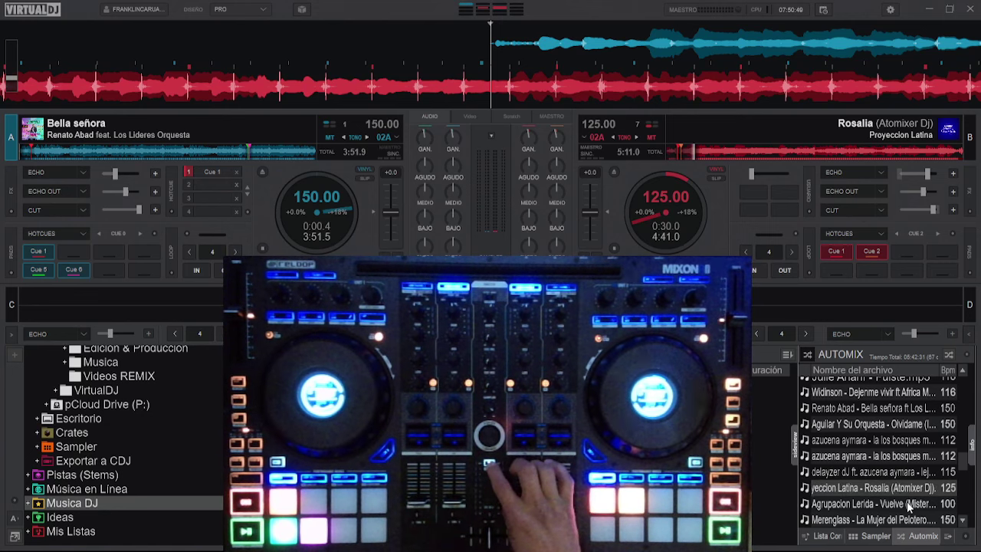
Move the selection up and down the folder tree past pCloud Drive (P:) and stop on Música en Línea.
key("Up")
key("Up")
key("Up")
key("Up")
key("Up")
key("Up")
key("Up")
key("Up")
key("Up")
key("Down")
key("Down")
key("Down")
key("Down")
key("Down")
key("Down")
key("Down")
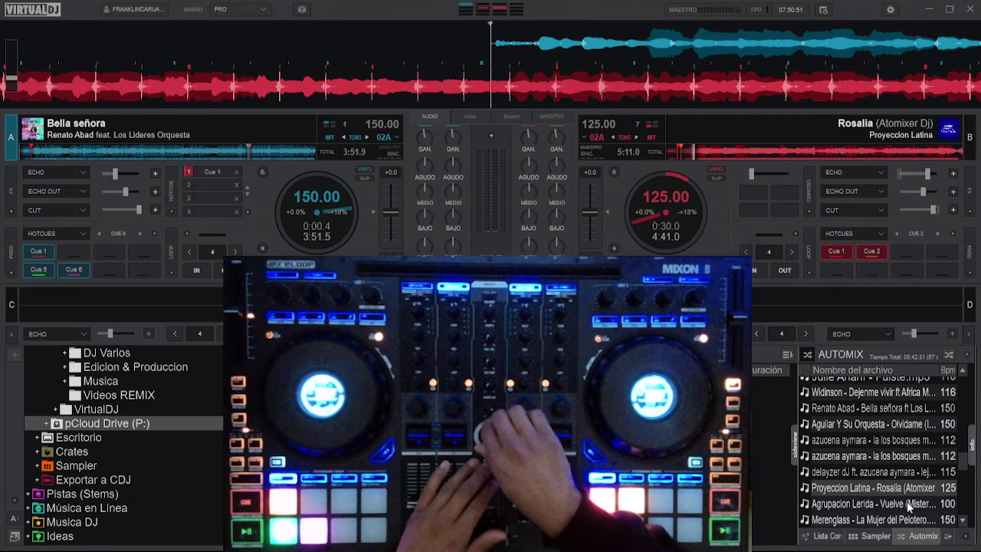
key("Up")
key("Down")
key("Down")
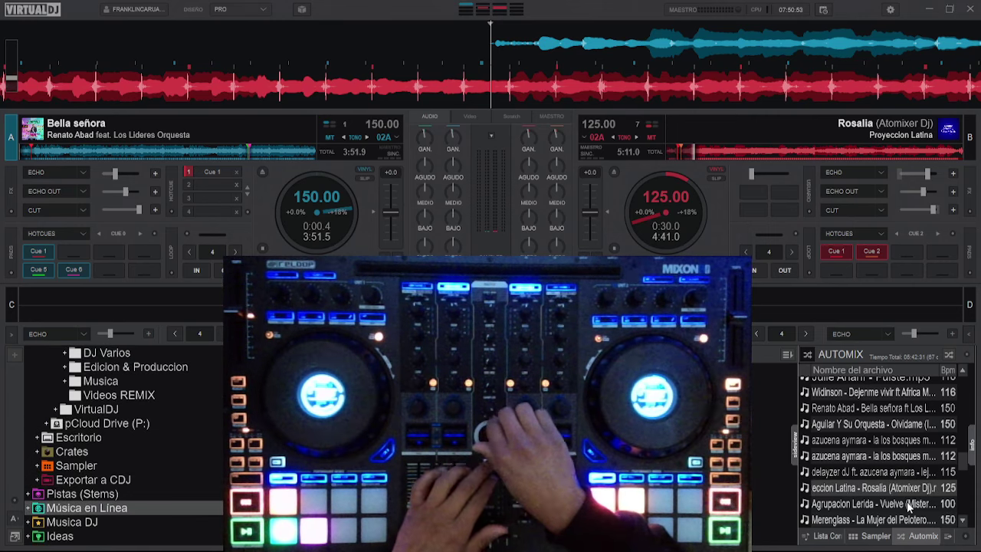
Expand the Musica DJ folder in the folder tree and select its DJ Delayzer & Exsaider subfolder.
key("Down")
key("Right")
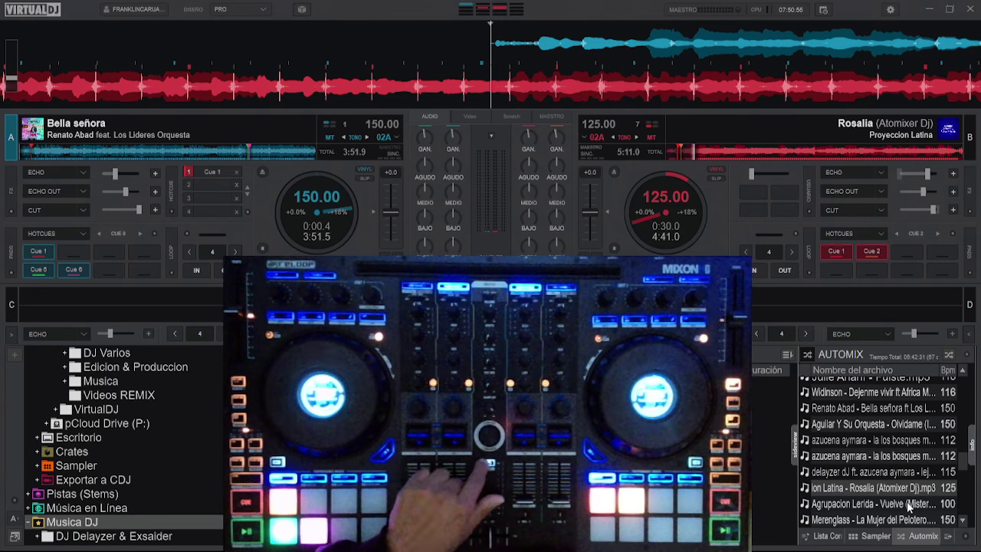
key("Down")
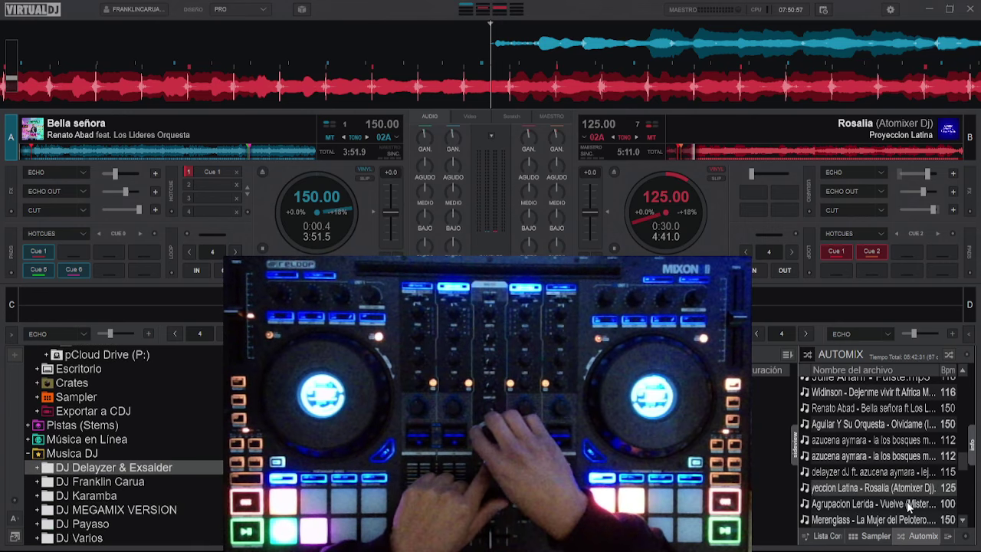
Expand and collapse the DJ Delayzer & Exsaider folder several times, leaving it collapsed.
key("Right")
key("Left")
key("Right")
key("Left")
key("Right")
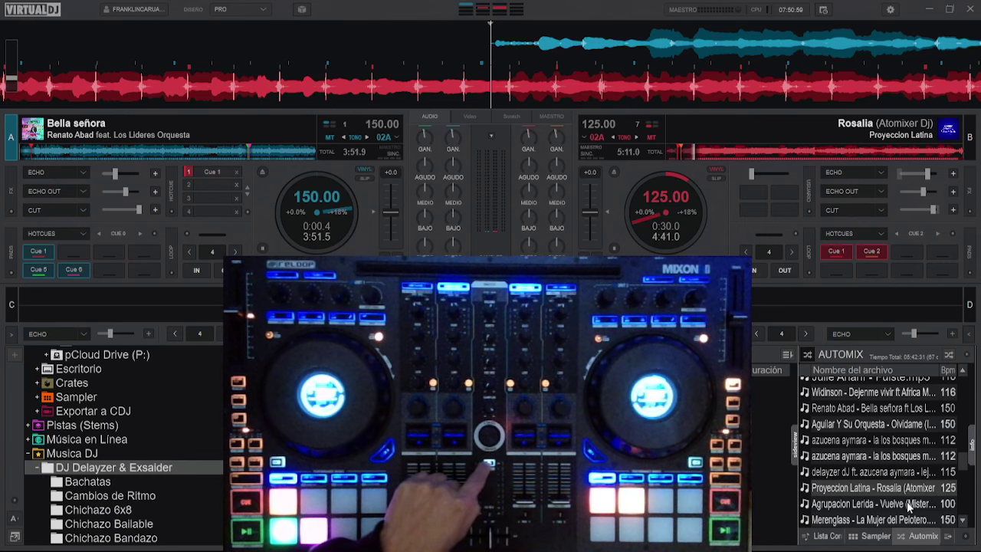
key("Left")
key("Right")
key("Left")
key("Right")
key("Left")
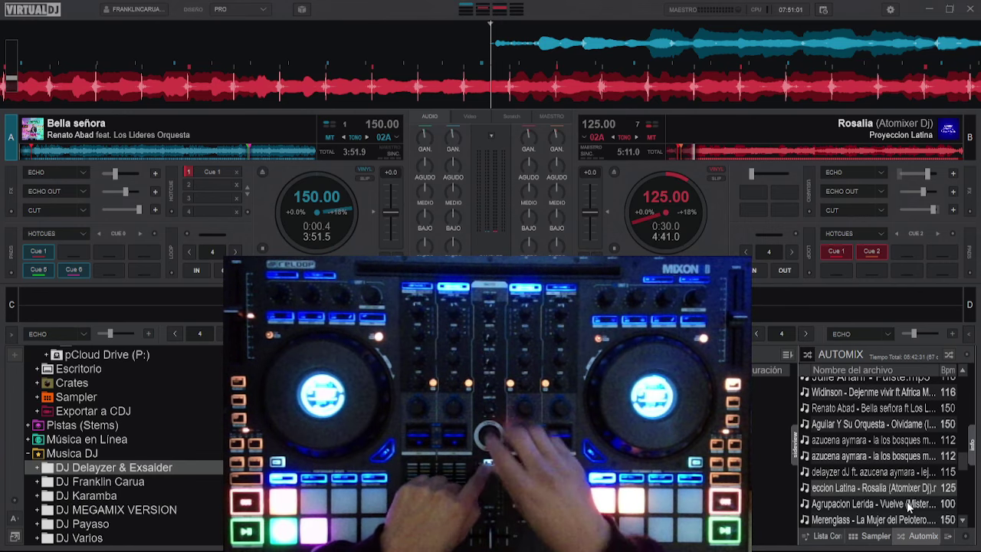
Expand DJ Delayzer & Exsaider and move the selection down and back up its subfolders, stopping on Chichazo 6x8.
key("Right")
key("Down")
key("Down")
key("Down")
key("Down")
key("Down")
key("Down")
key("Down")
key("Down")
key("Down")
key("Down")
key("Up")
key("Up")
key("Up")
key("Up")
key("Up")
key("Up")
key("Up")
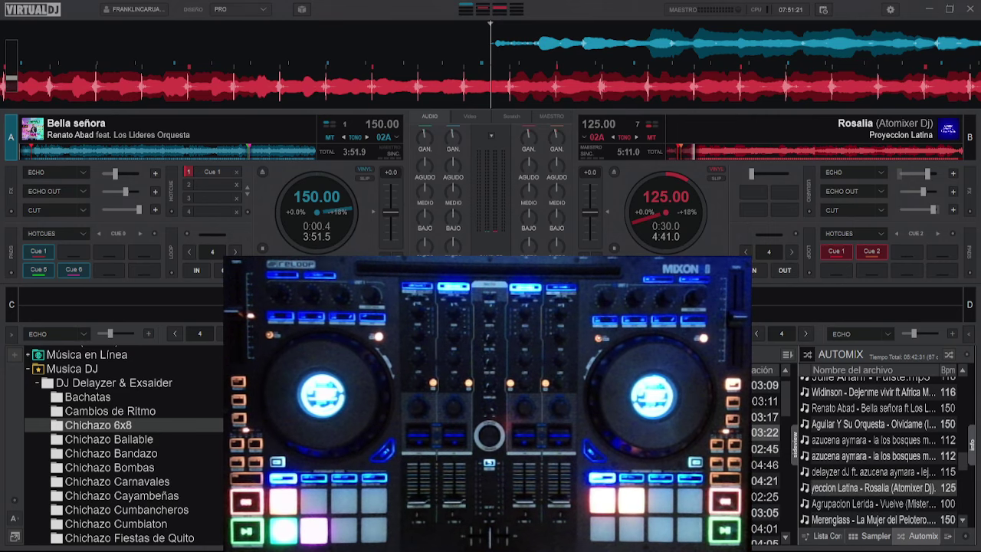
Switch to Chrome and search Google for "pioneer flx4" in a new tab.
key("alt+Tab")
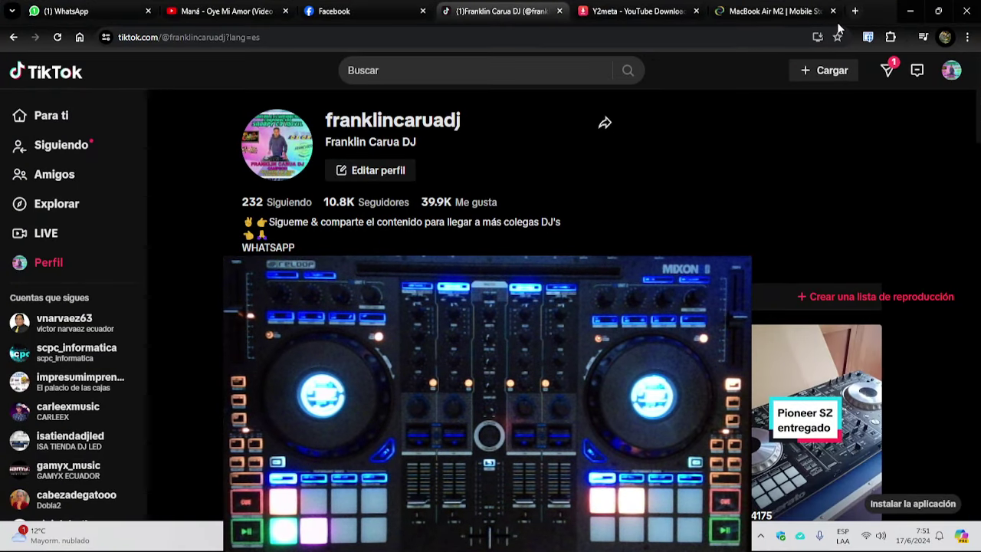
left_click(855, 13)
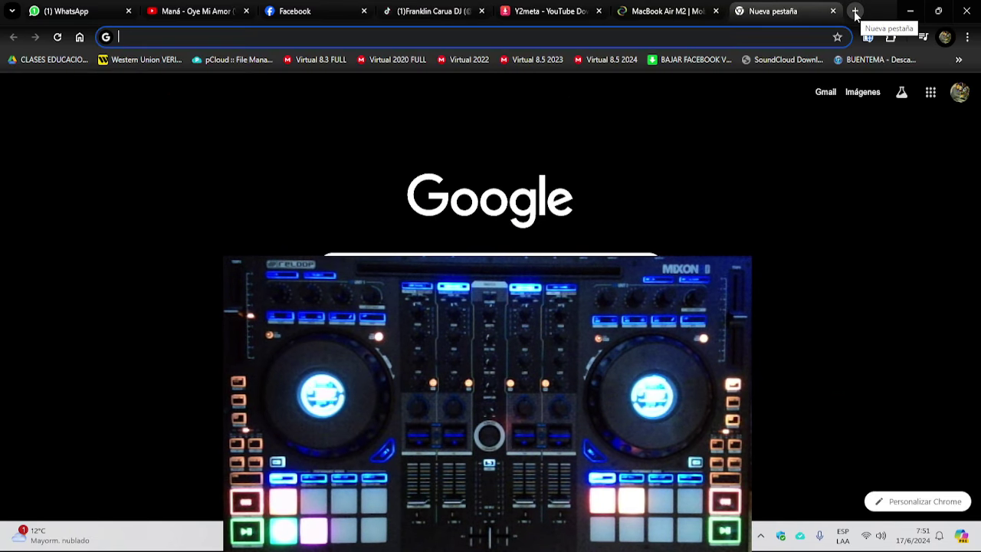
type("pioneer f")
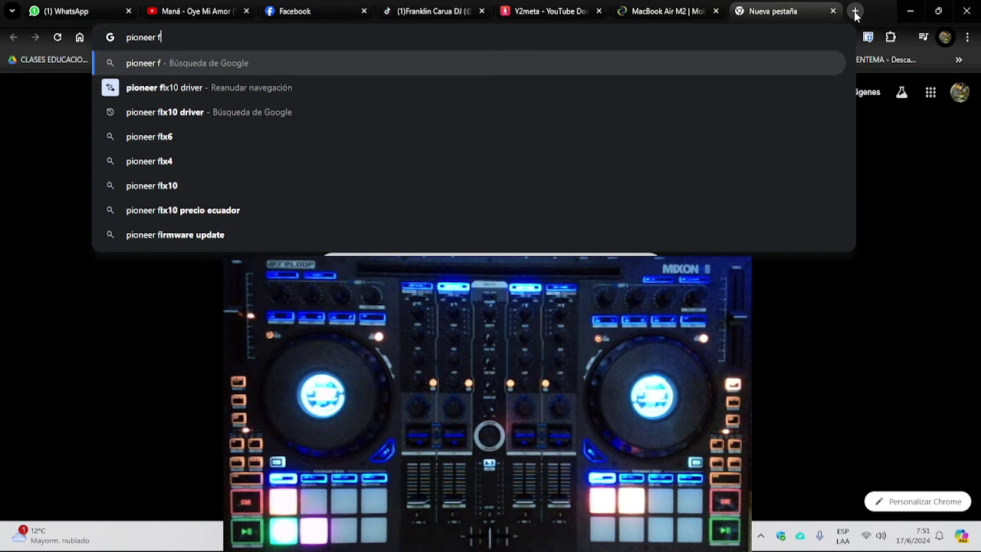
type("lx4")
key("Return")
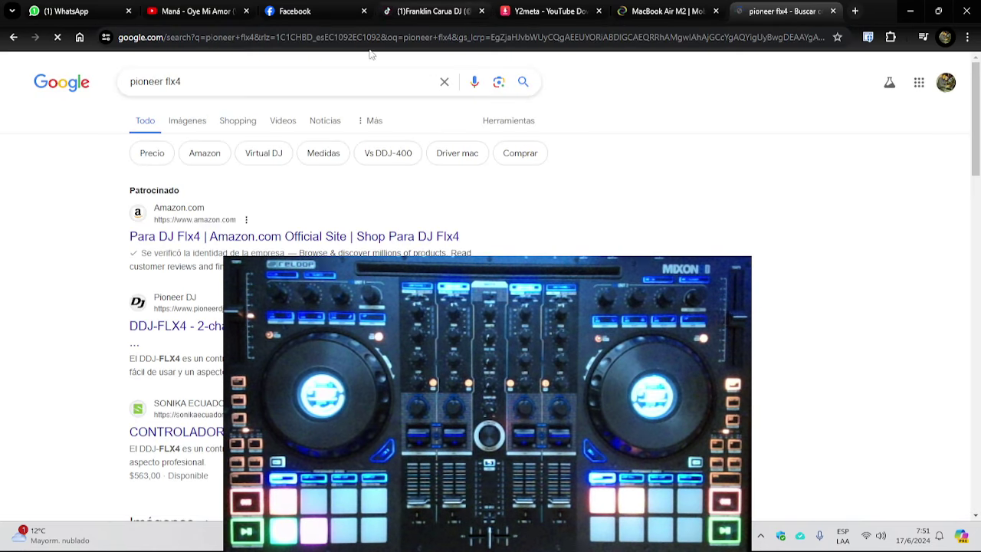
Restrict the pioneer flx4 search to images and show the image filter options.
left_click(188, 122)
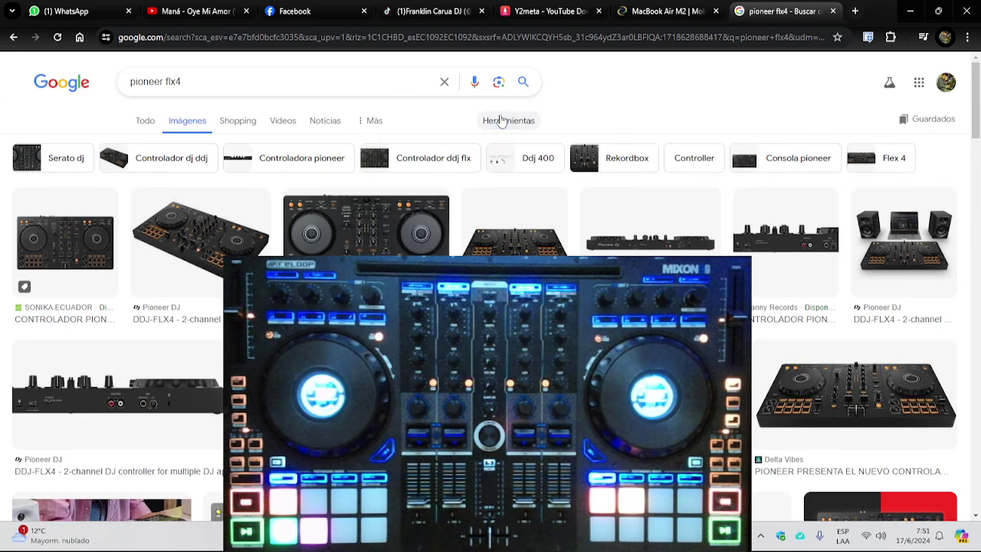
left_click(501, 121)
double_click(507, 125)
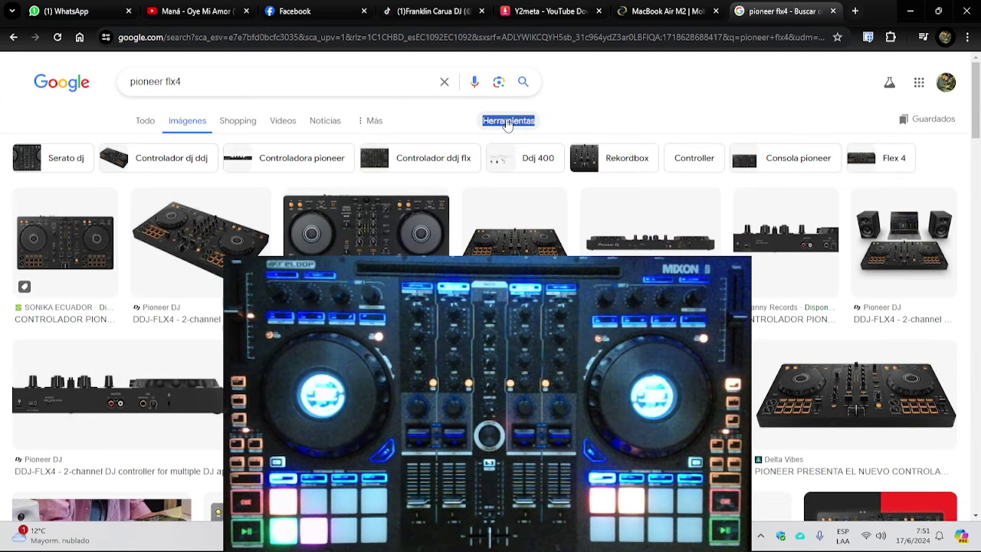
left_click(507, 125)
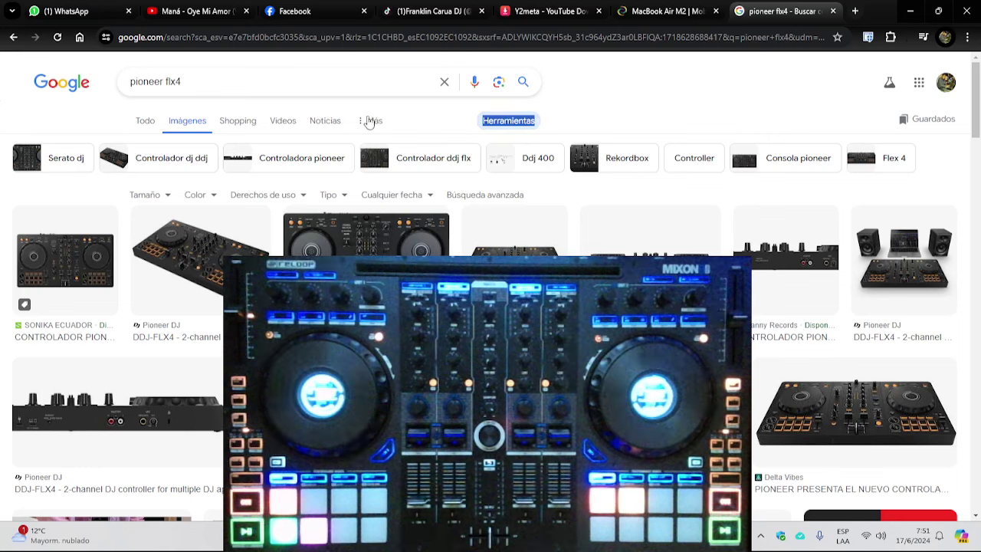
left_click(369, 123)
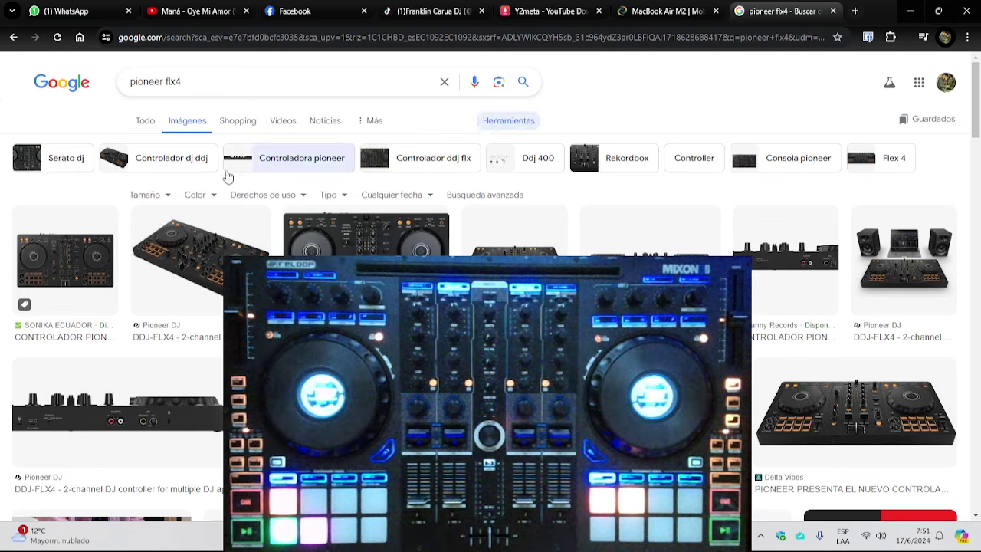
Open the Encarguelo top-view picture of the DDJ-FLX4 full size in a separate tab and examine its lower controls.
left_click(366, 234)
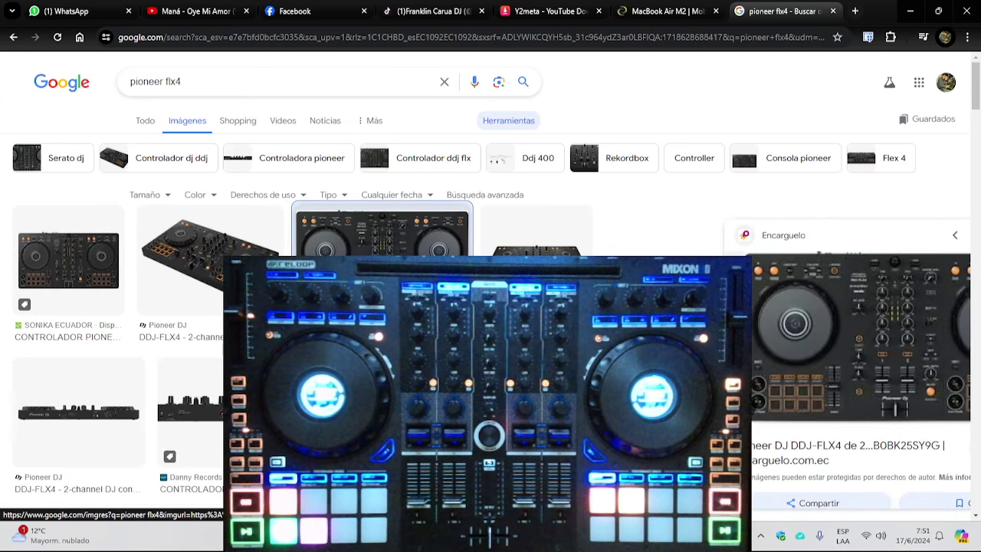
right_click(759, 290)
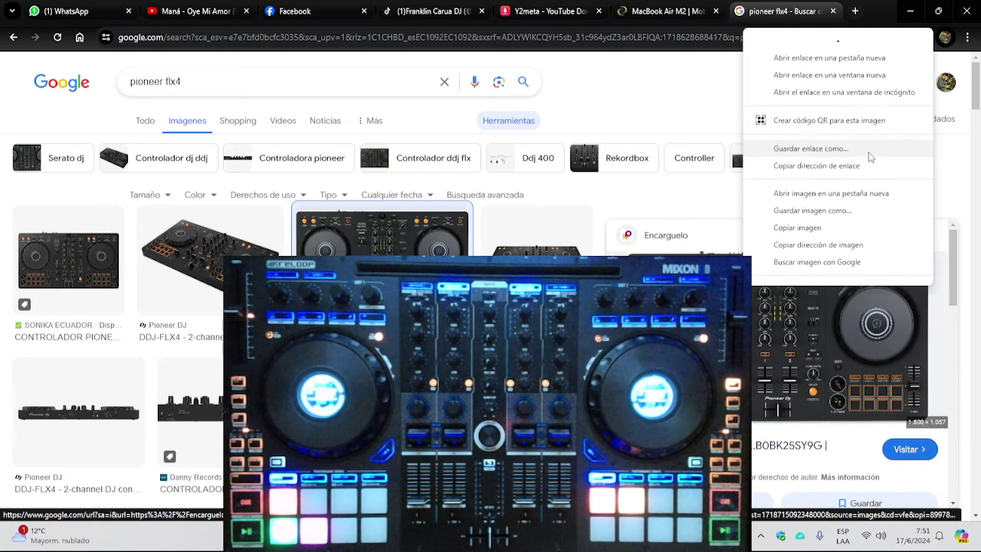
left_click(831, 194)
left_click(789, 11)
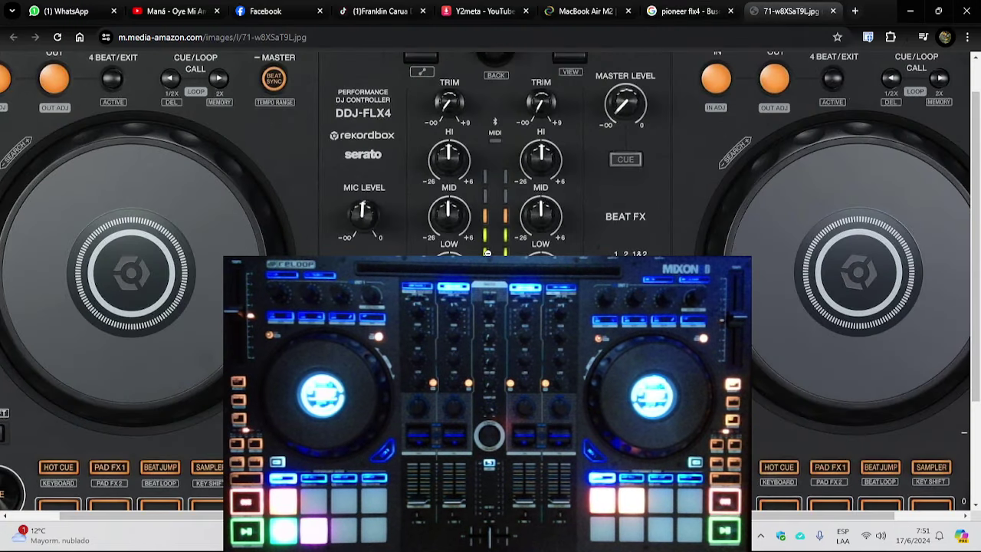
scroll(487, 253, "down", 2)
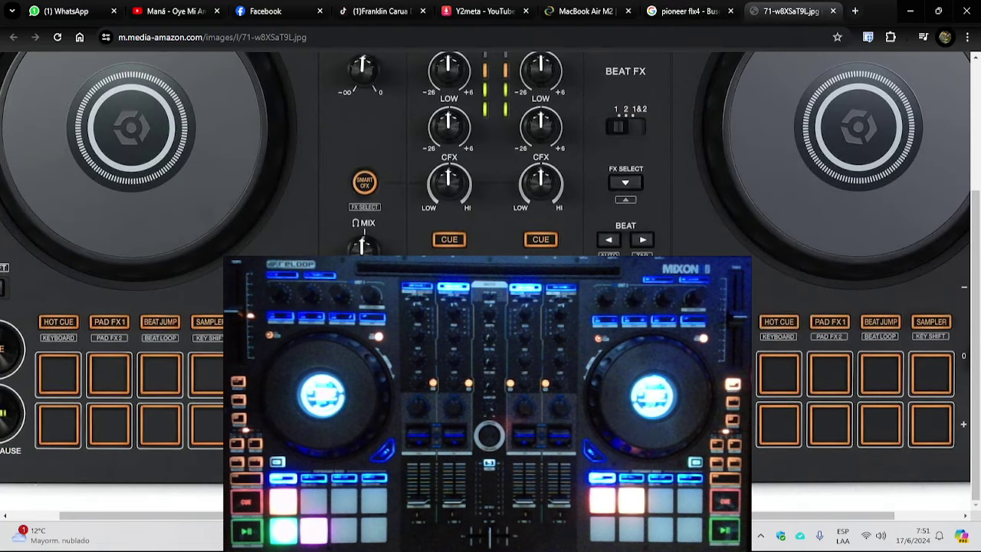
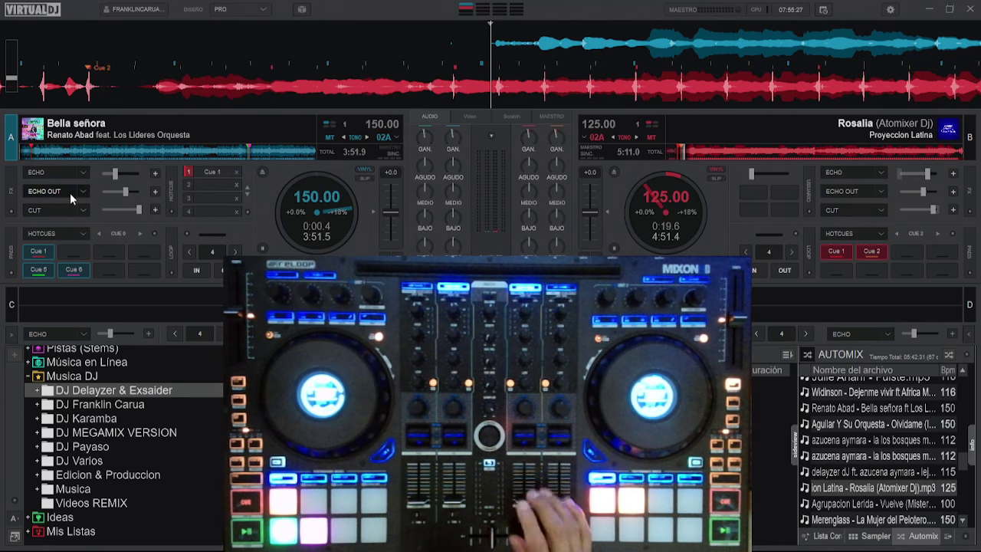
Look up the action mapped to SHIFT_BACK in the Reloop Mixon 8 PRO controller settings, then close them.
left_click(823, 10)
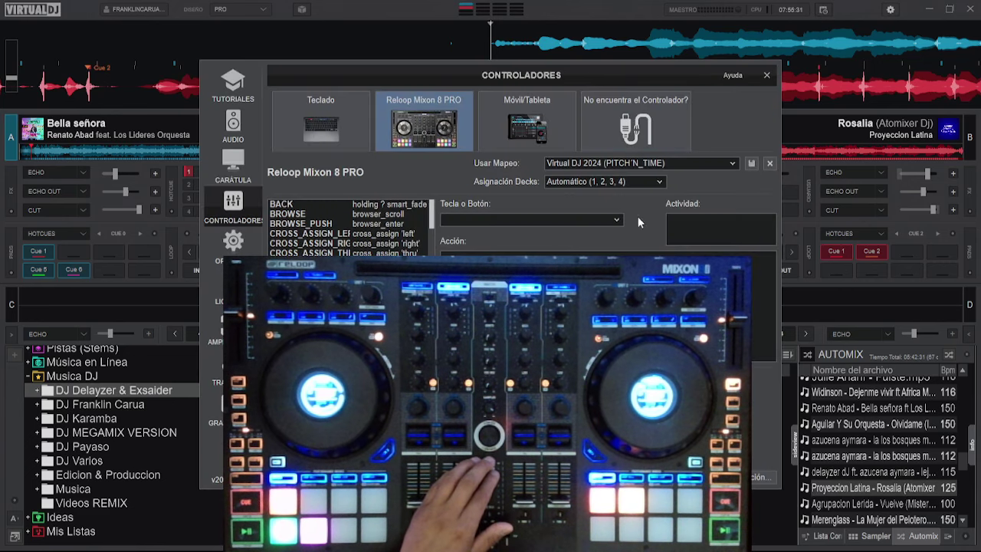
left_click_drag(608, 79, 598, 76)
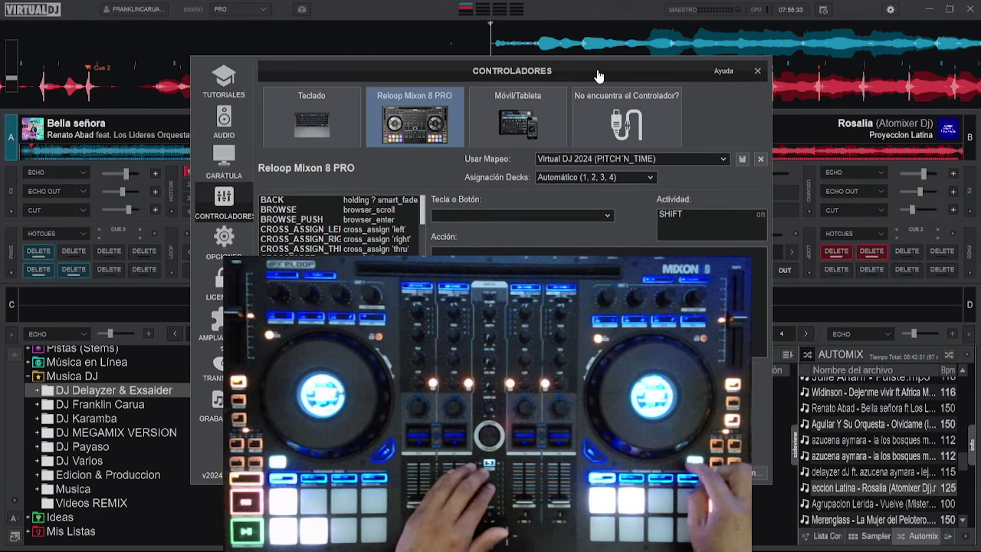
left_click(706, 223)
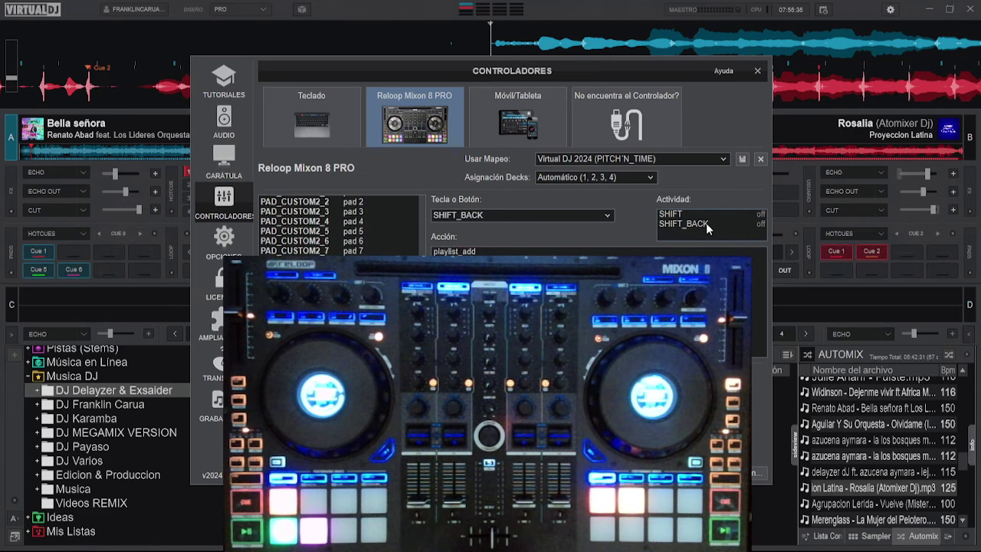
left_click(758, 70)
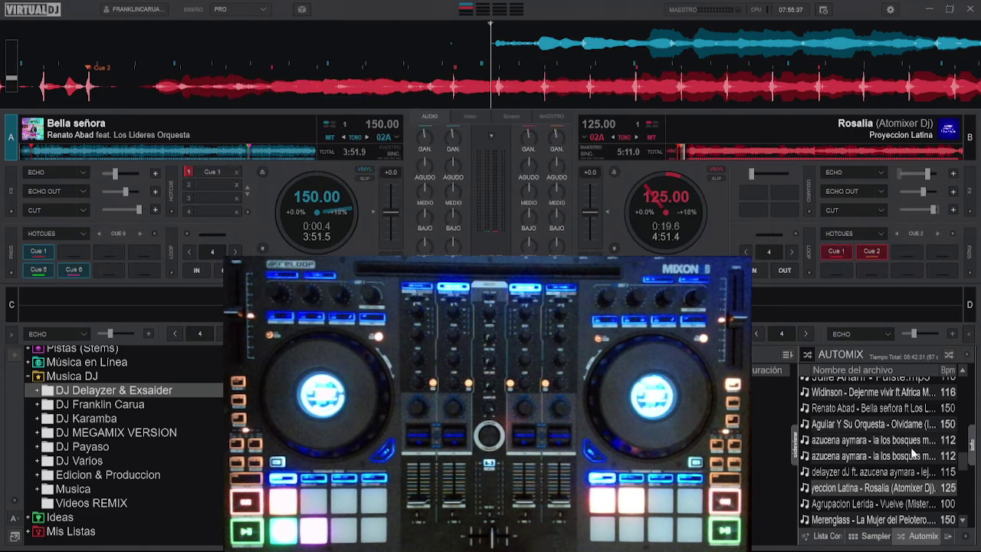
Look through the Automix list down to the Banda San Miguel De Zambiza tracks.
scroll(912, 454, "down", 5)
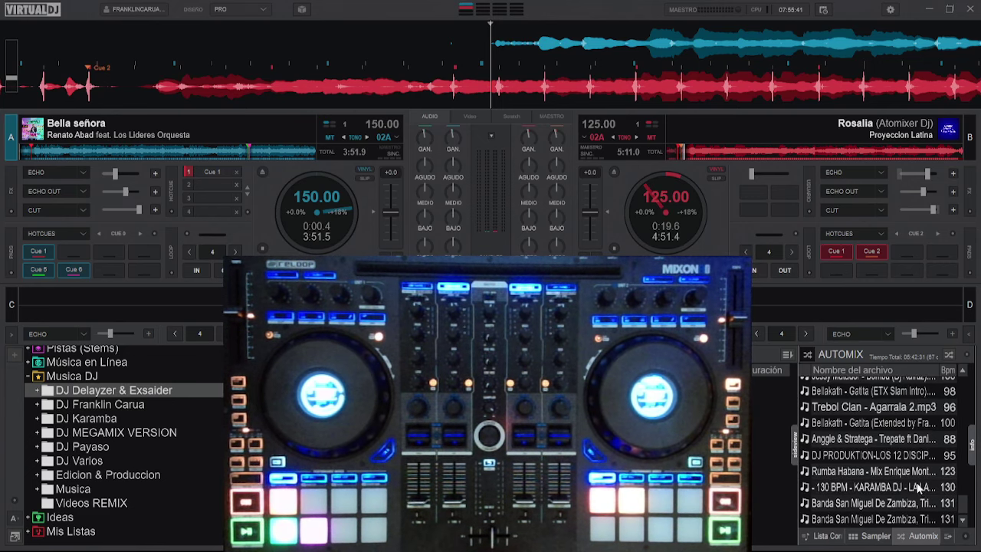
left_click(825, 536)
left_click(911, 538)
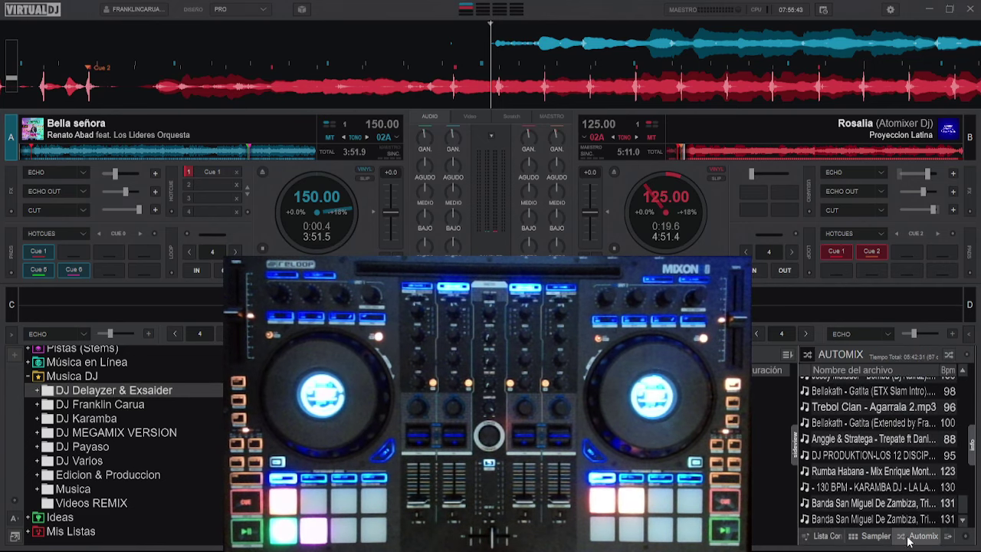
left_click(966, 357)
Collapse Música Local in the folder tree and expand Mis Listas.
double_click(51, 390)
scroll(36, 376, "down", 5)
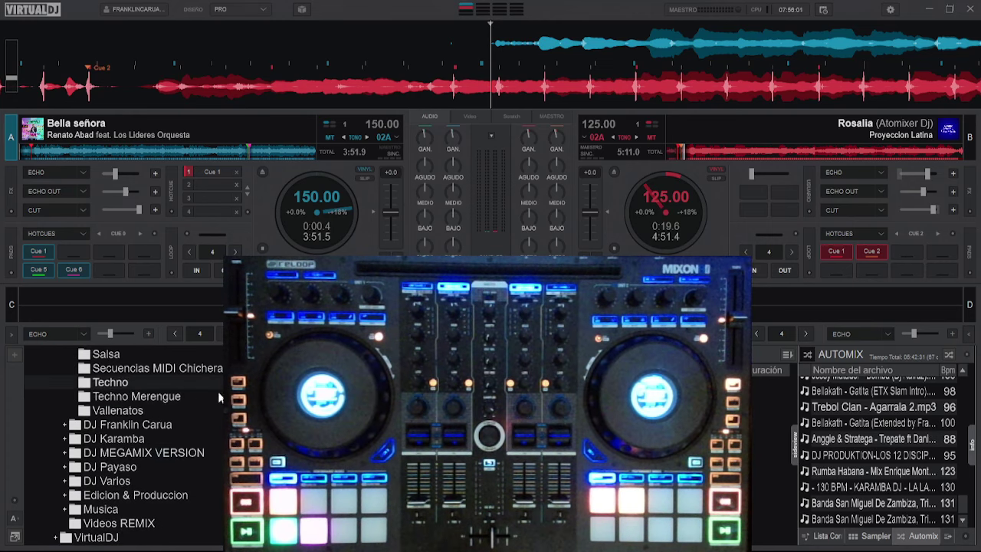
scroll(101, 382, "up", 10)
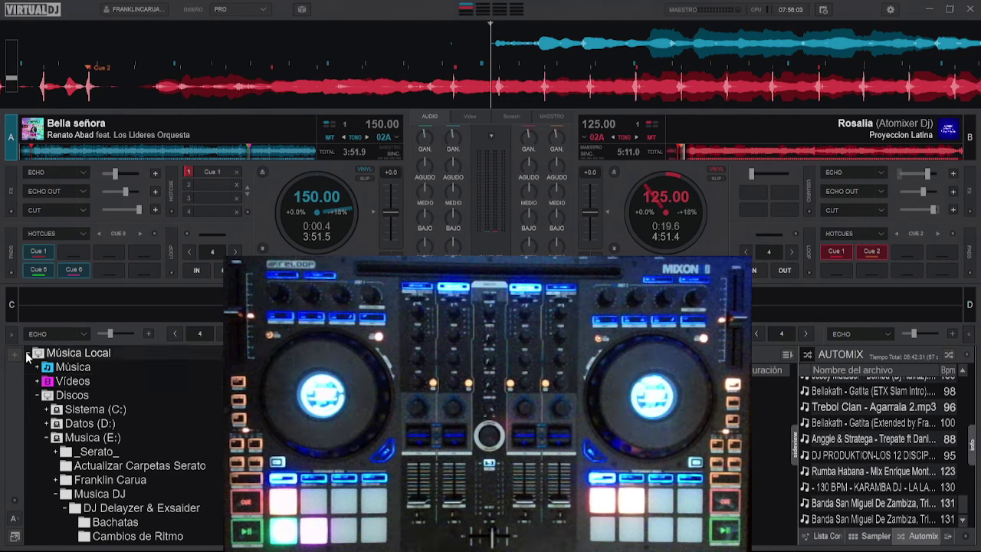
left_click(28, 352)
double_click(43, 425)
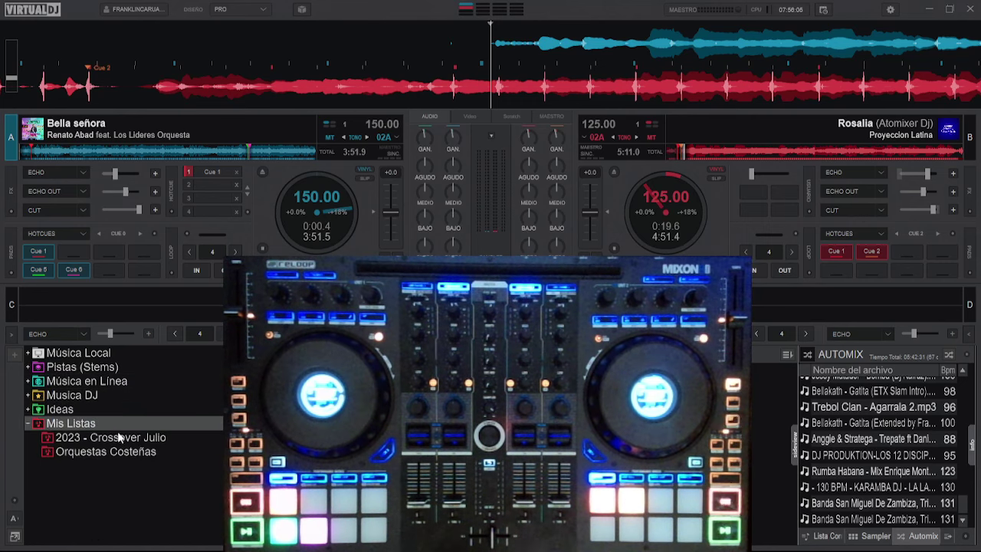
Alternate between the Orquestas Costeñas and 2023 - Crossover Julio playlists, stopping on 2023 - Crossover Julio.
left_click(129, 451)
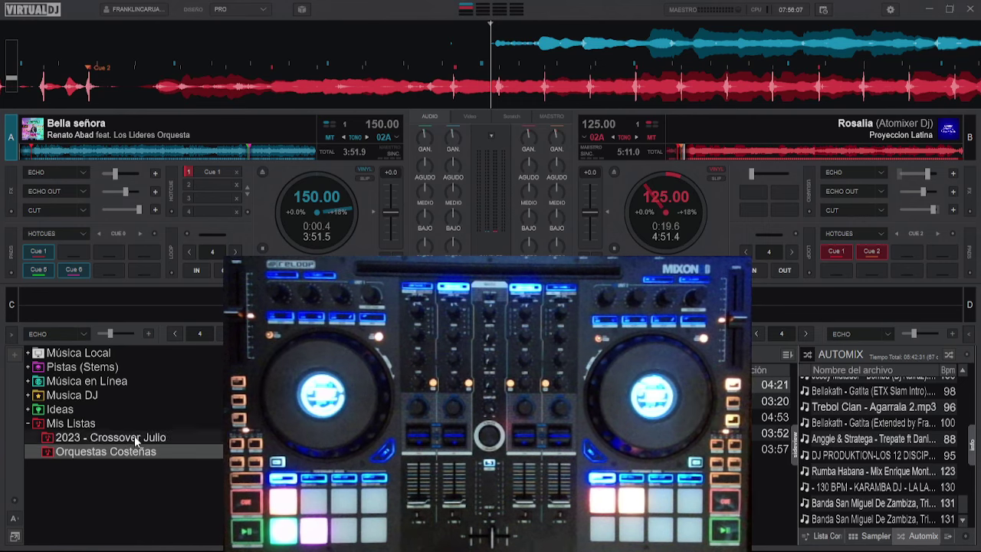
left_click(134, 435)
left_click(140, 451)
key("Up")
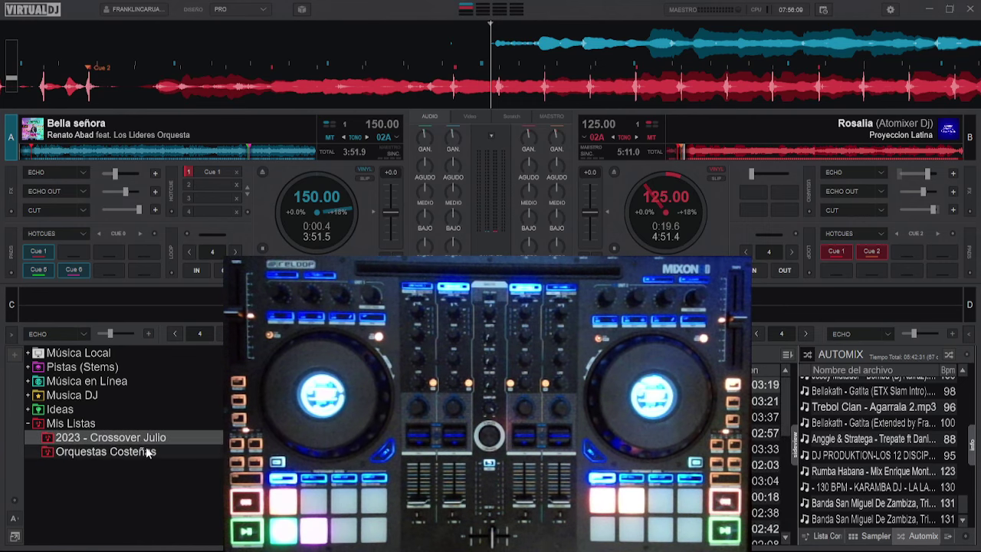
left_click(148, 452)
key("Up")
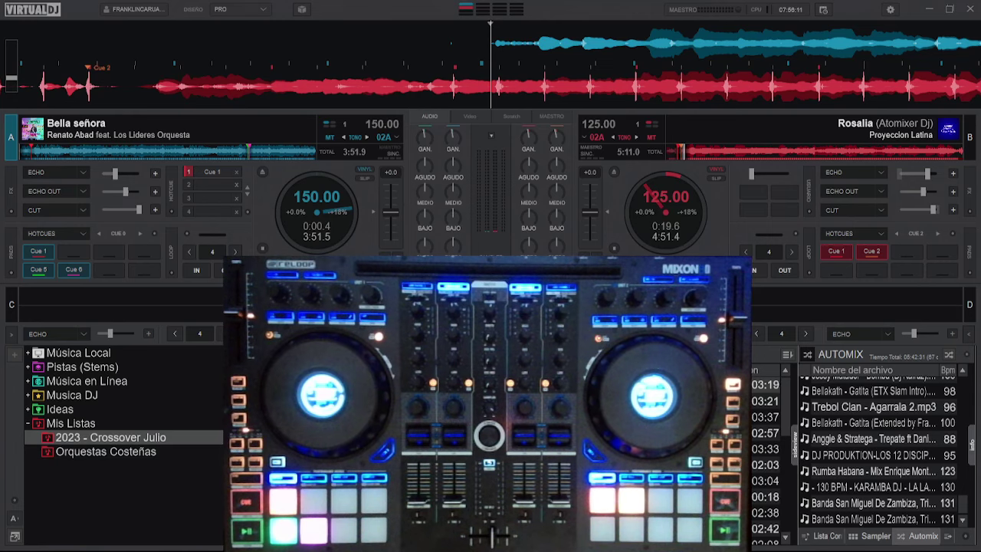
left_click(149, 452)
key("Up")
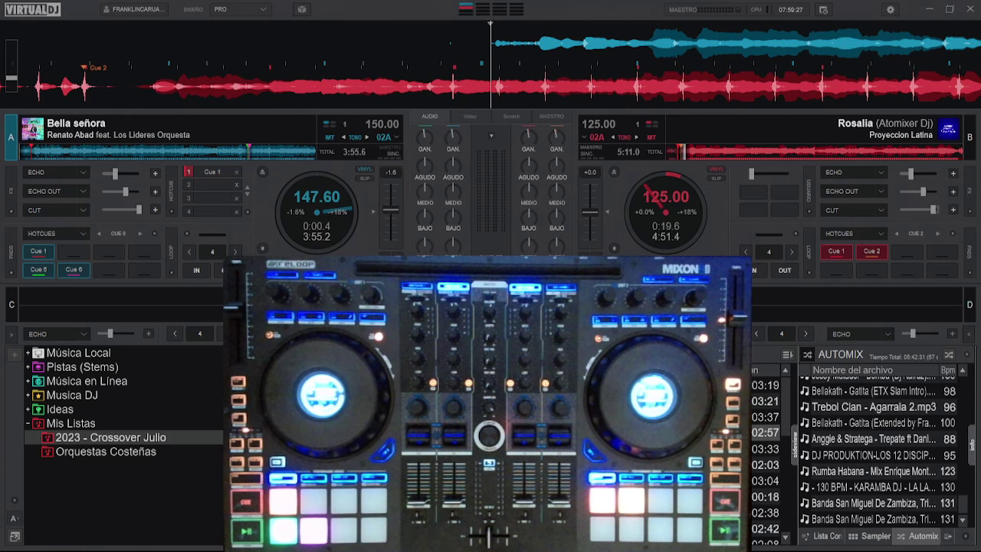
Switch to Chrome and change the Google image search to "pioneer sz".
key("alt+Tab")
left_click(393, 34)
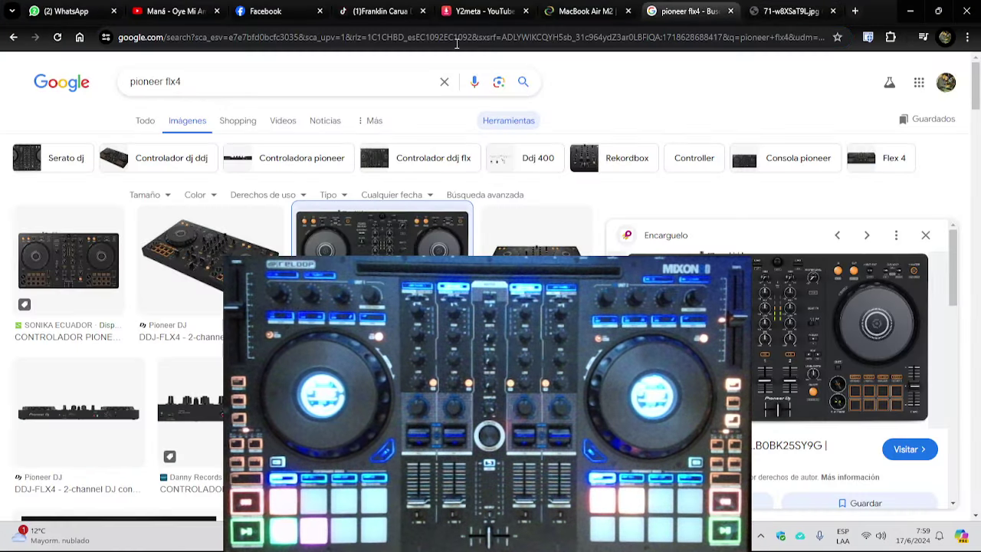
left_click(683, 11)
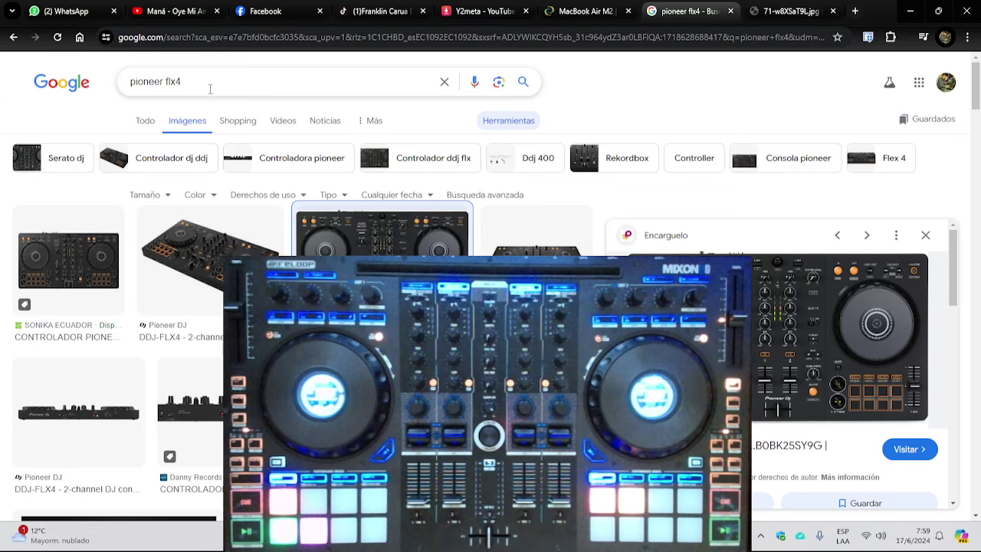
left_click_drag(182, 82, 168, 85)
type("sz3")
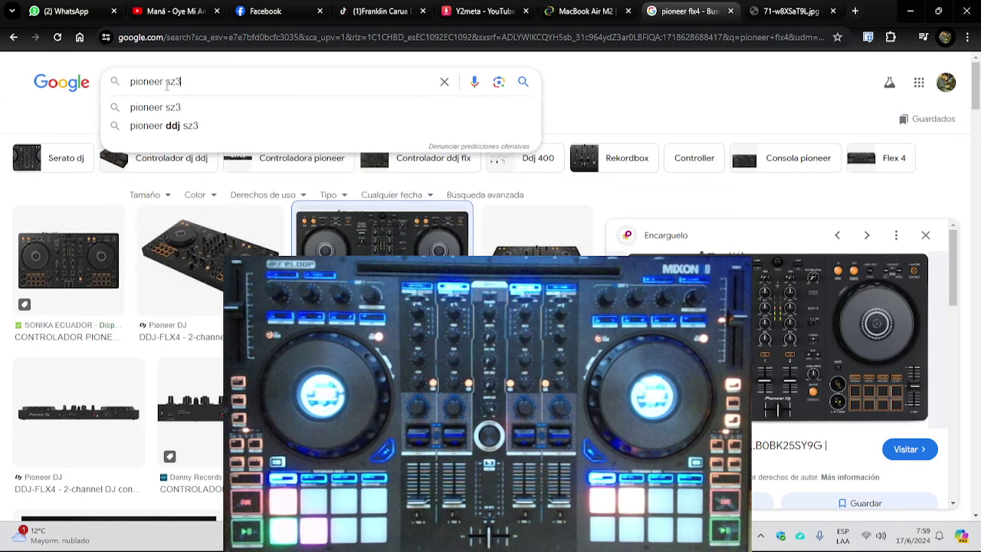
key("BackSpace")
key("Return")
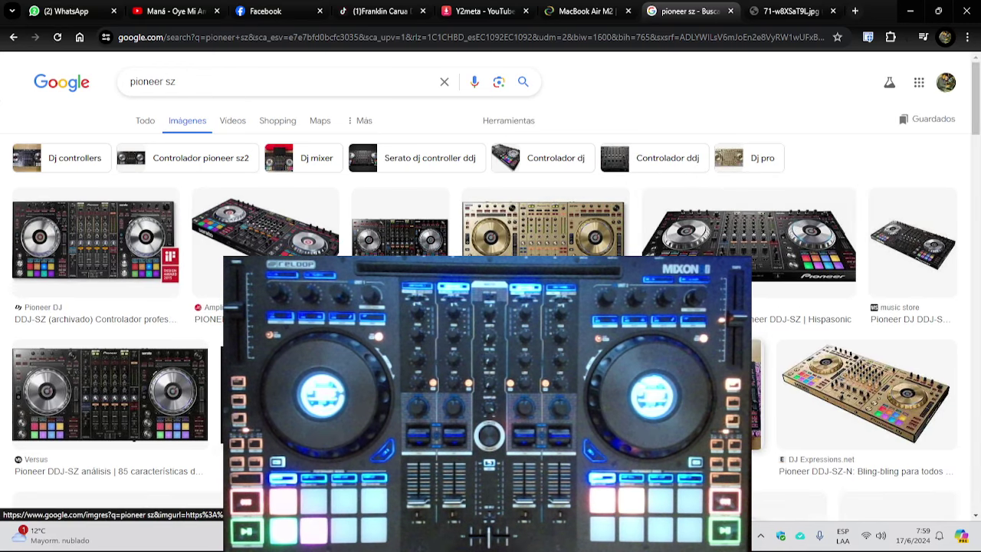
Preview the Versus and Pioneer DJ results for the DDJ-SZ and view the enlarged controller image in its own tab.
left_click(138, 391)
right_click(632, 149)
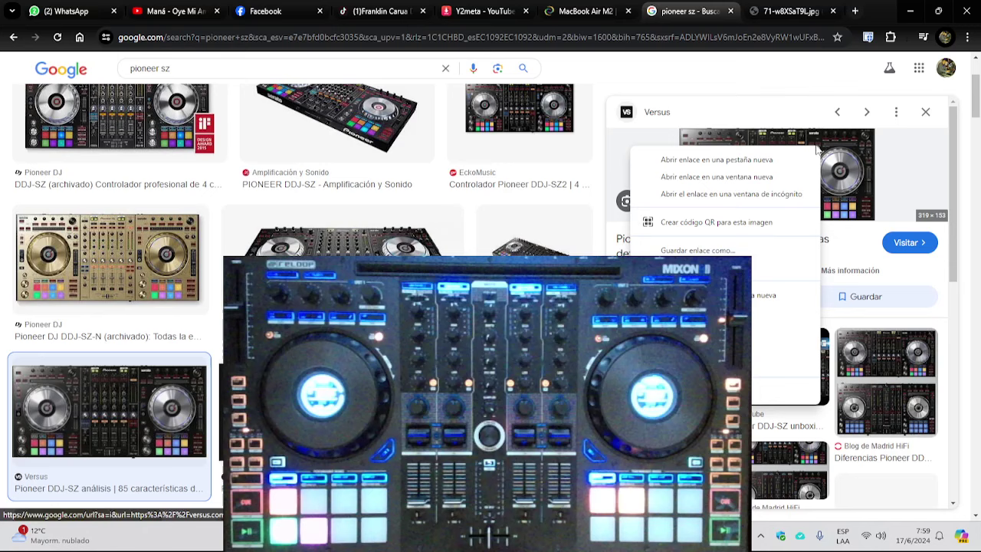
left_click(693, 76)
left_click(115, 123)
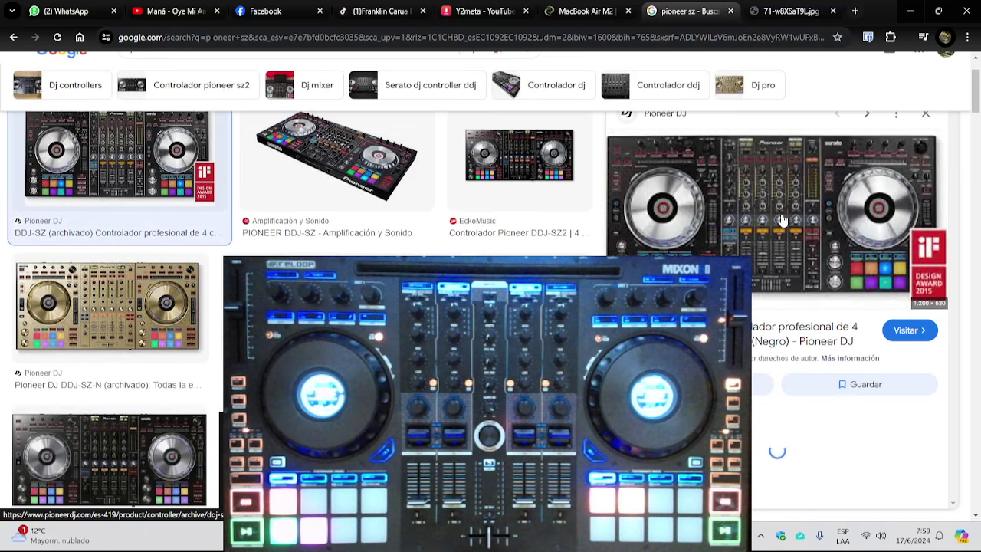
right_click(778, 202)
left_click(667, 312)
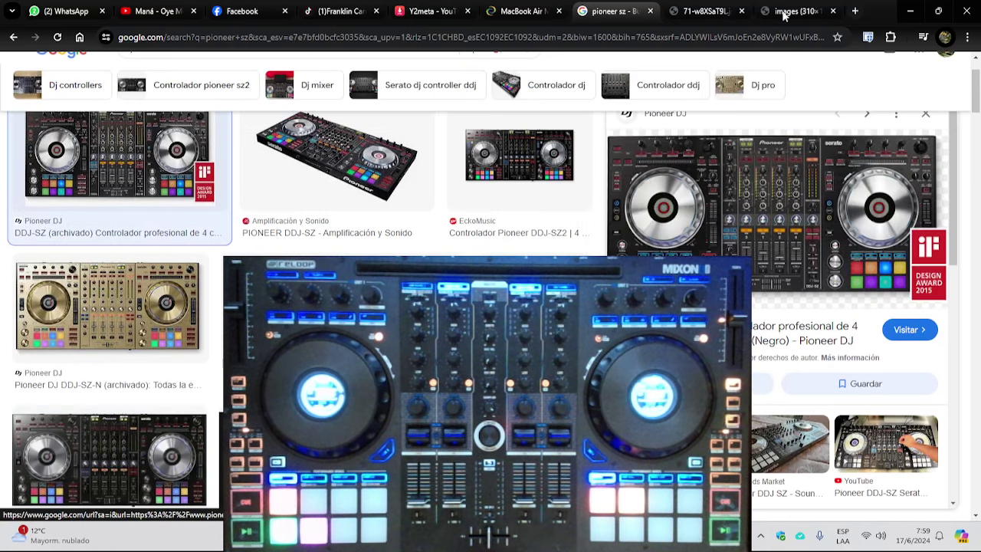
left_click(810, 7)
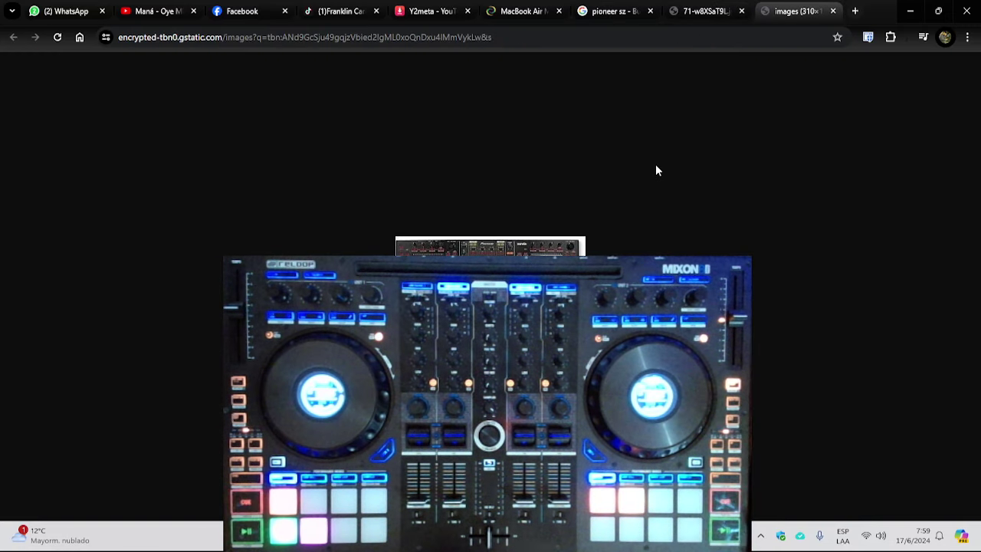
Close the two standalone image tabs, keeping the pioneer sz search results, and leave the browser.
left_click(833, 11)
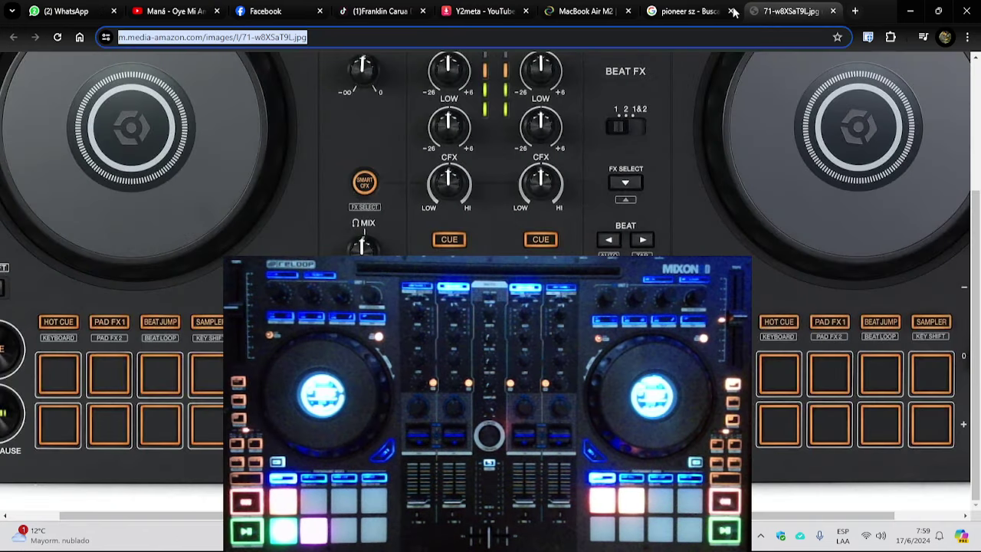
left_click(833, 11)
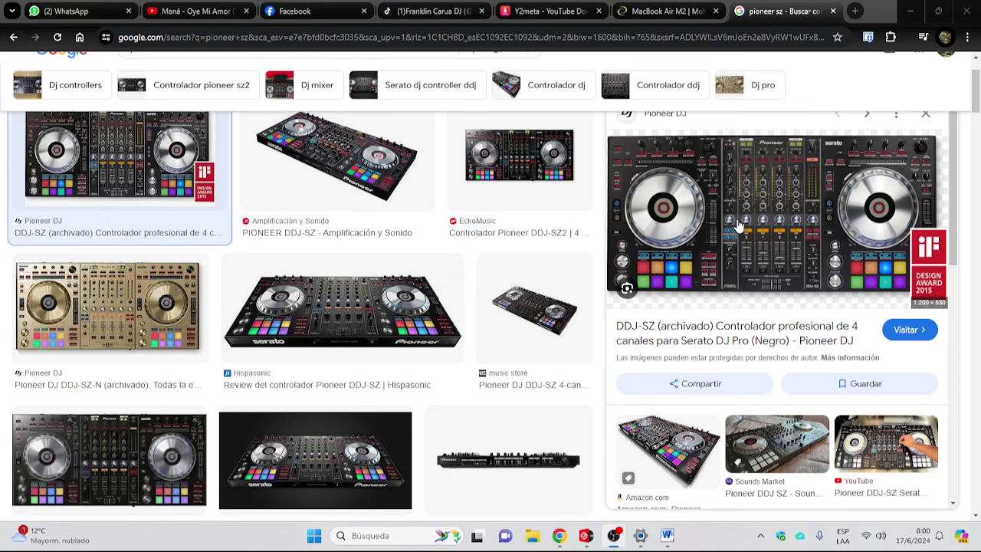
left_click(613, 534)
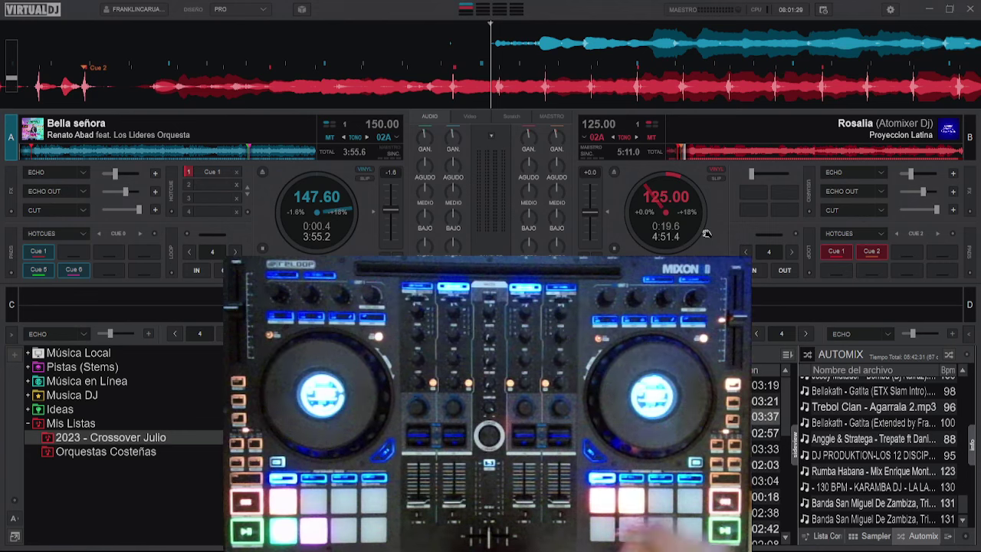
Try the Trailing Stop and Mute Source options of deck B's Echo effect, ending with only Trailing Stop on, and close its settings.
left_click(953, 172)
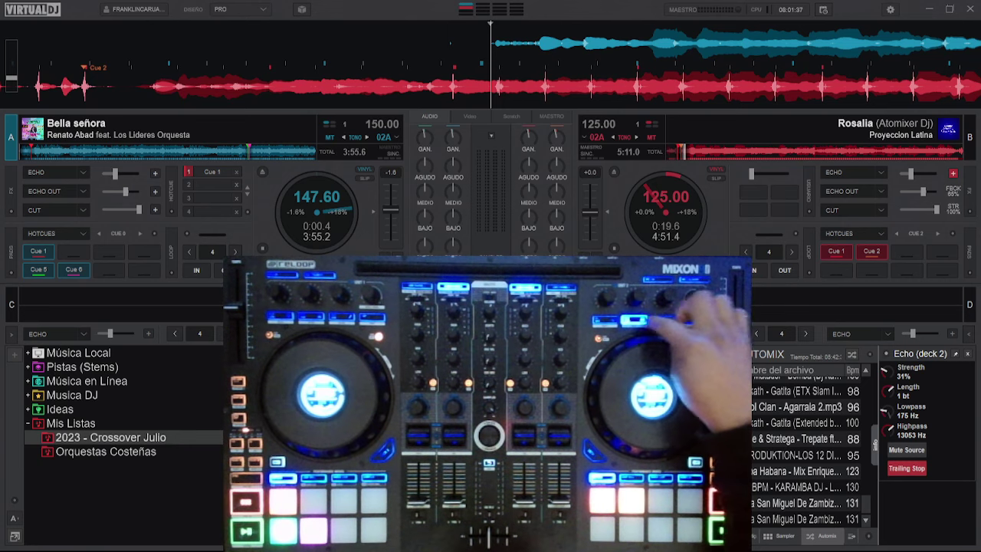
left_click(916, 467)
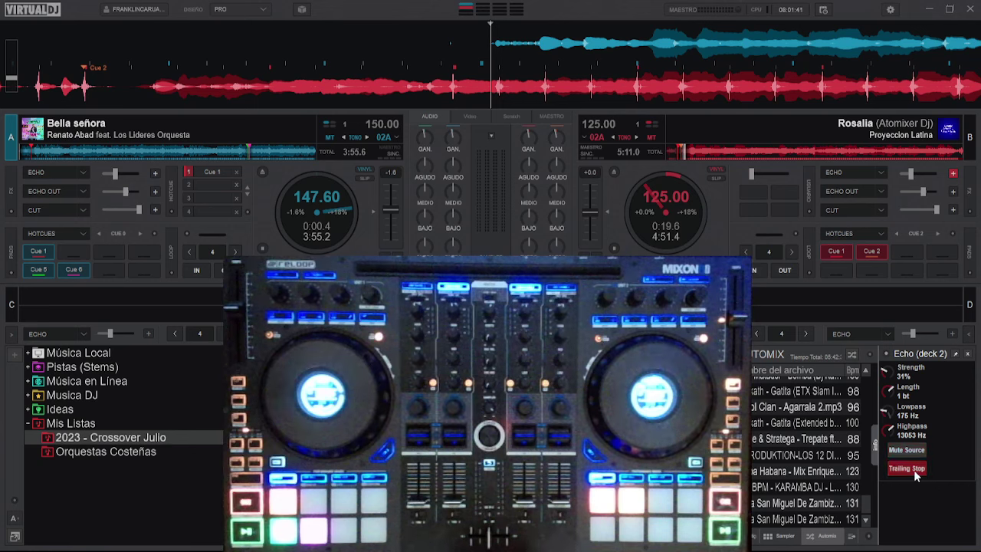
left_click(913, 468)
left_click(915, 451)
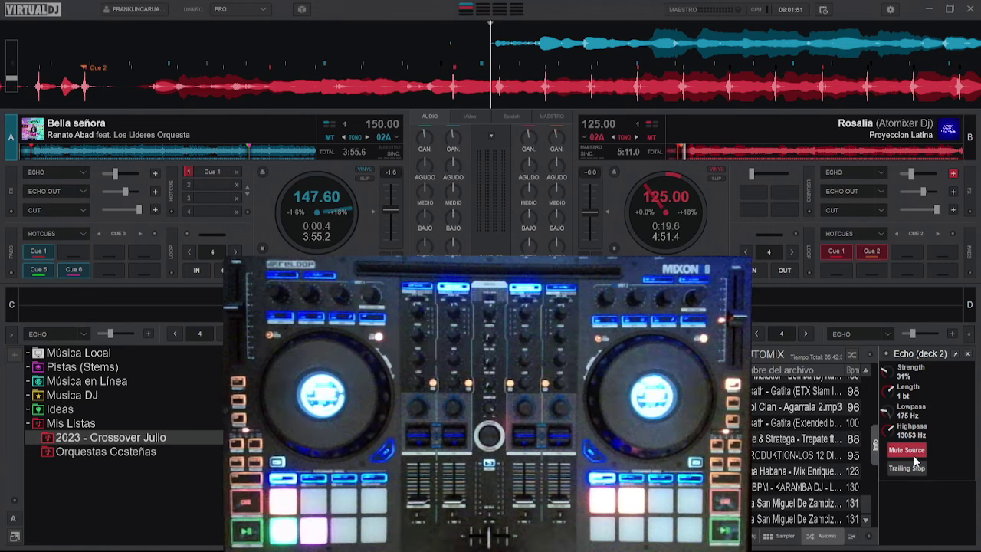
left_click(896, 453)
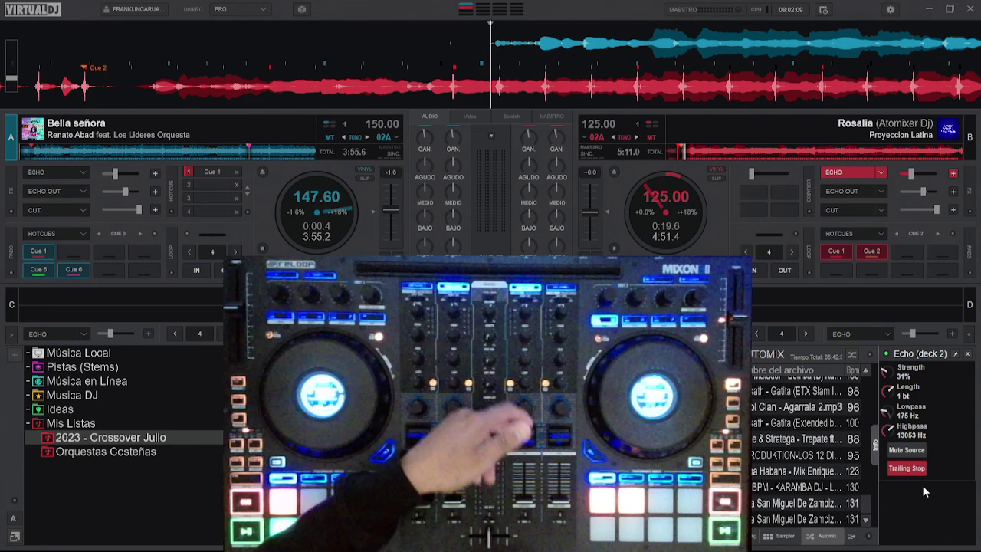
left_click(954, 174)
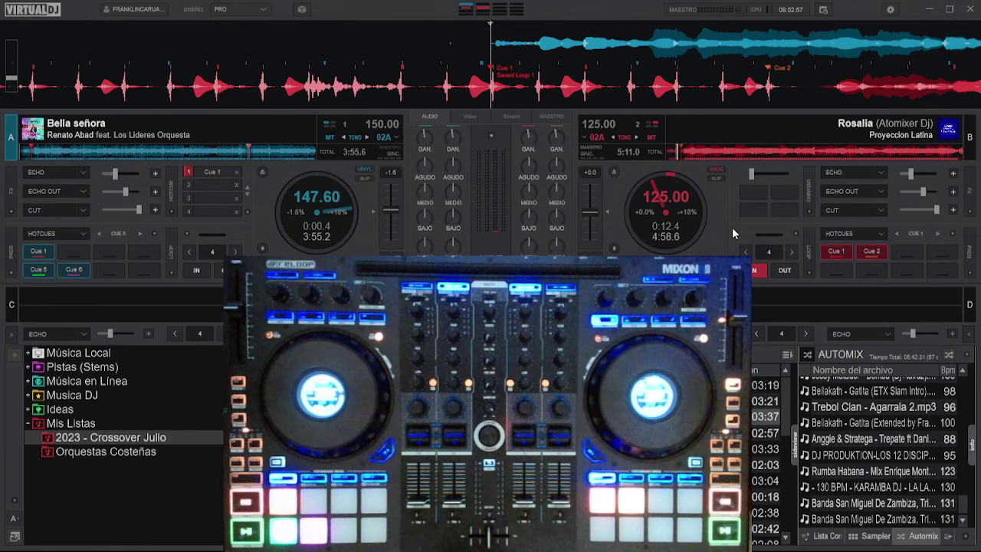
Open the BPM editor for the Rosalia track on deck B and close it.
left_click(942, 130)
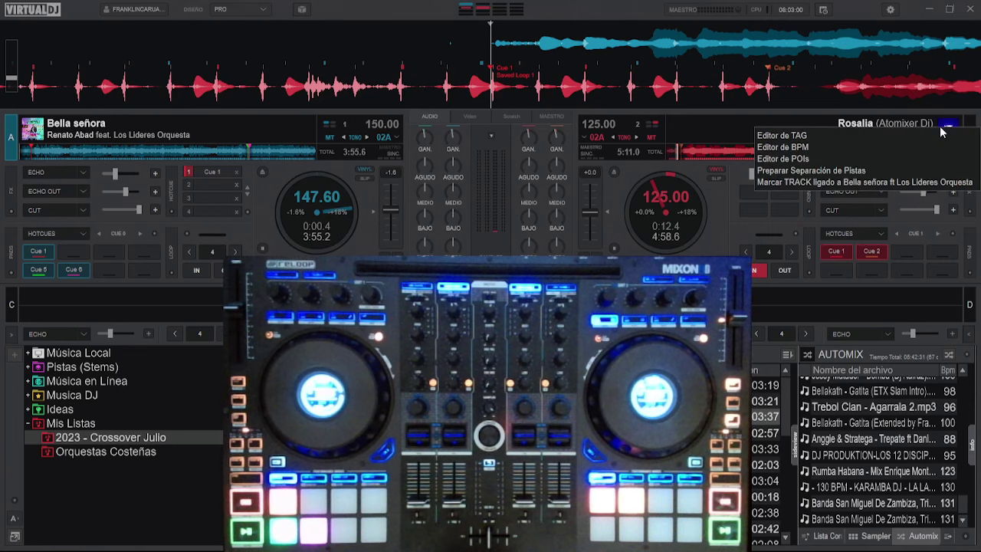
left_click(822, 148)
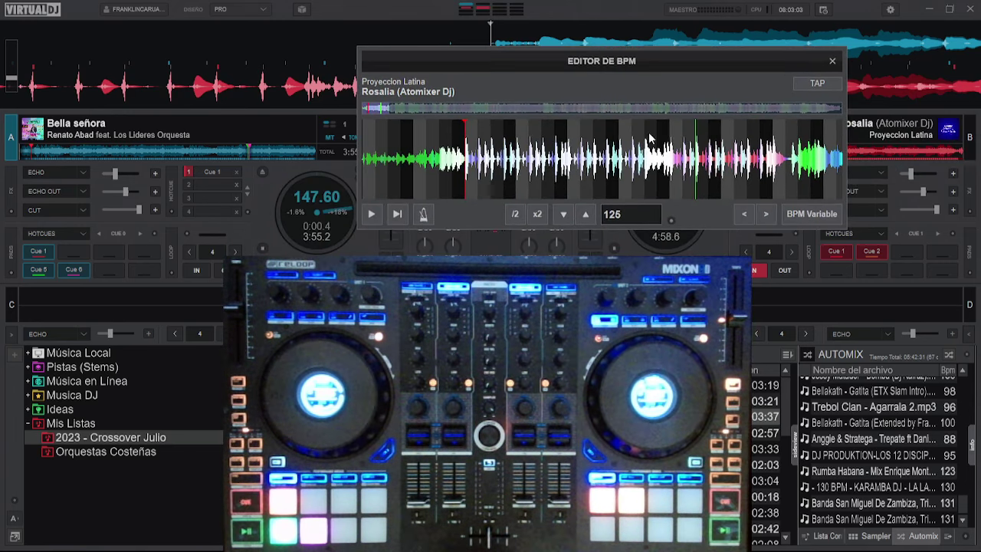
left_click(830, 61)
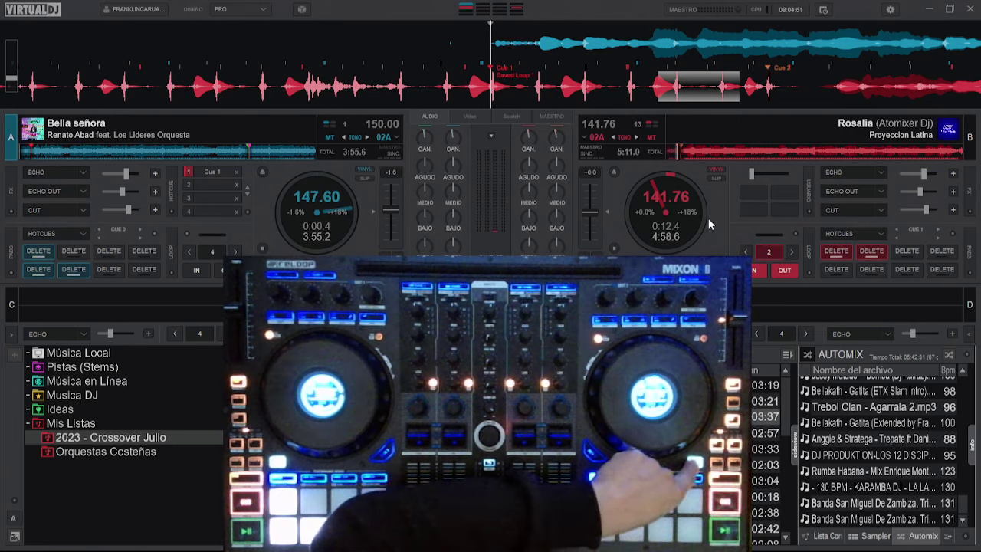
Turn the Loop Inteligente option of deck B off and back on.
left_click(795, 235)
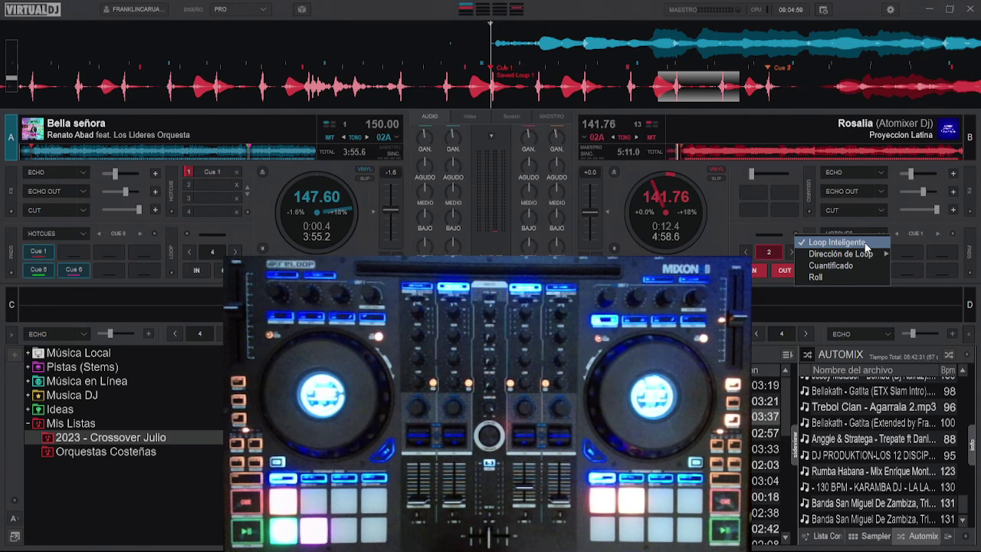
left_click(776, 240)
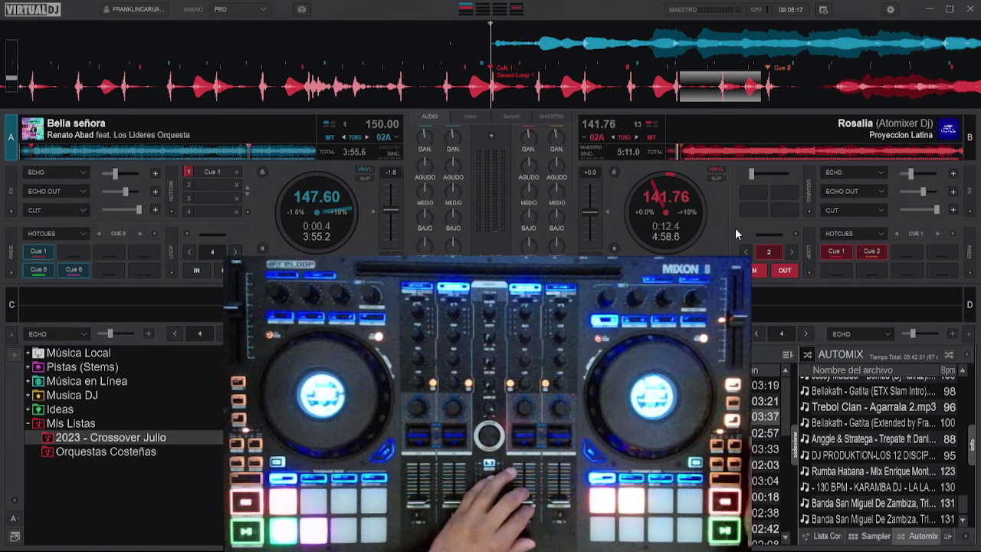
left_click(794, 234)
left_click(831, 243)
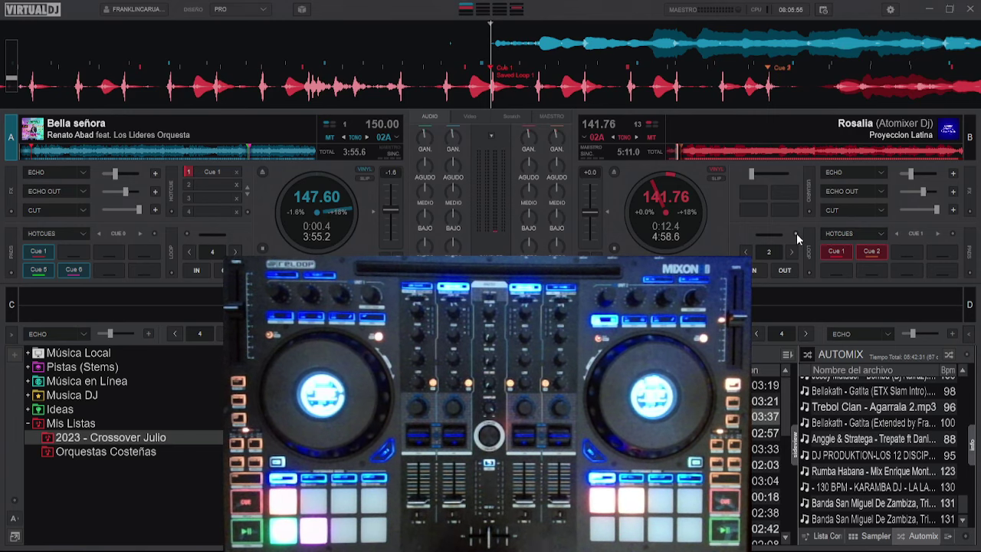
left_click(796, 234)
left_click(828, 243)
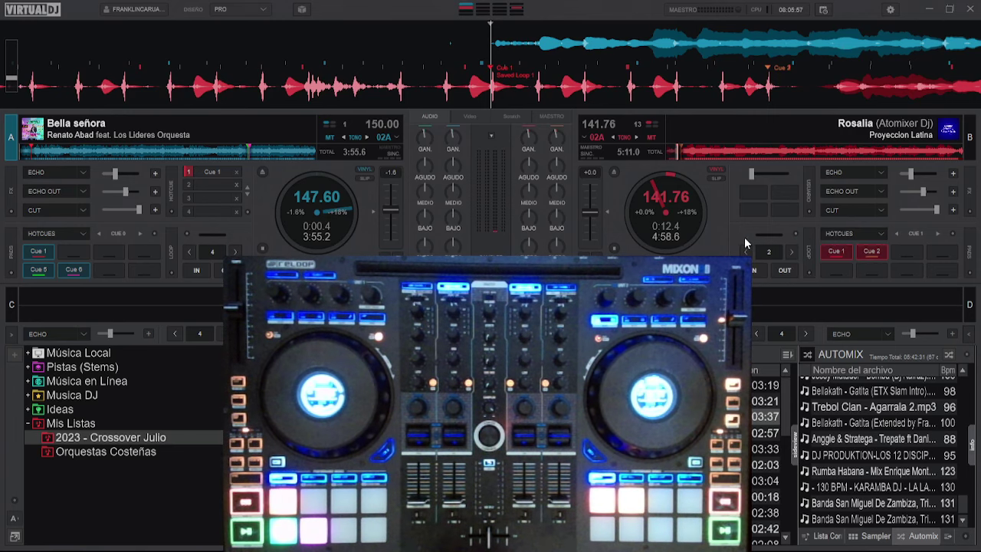
left_click(797, 241)
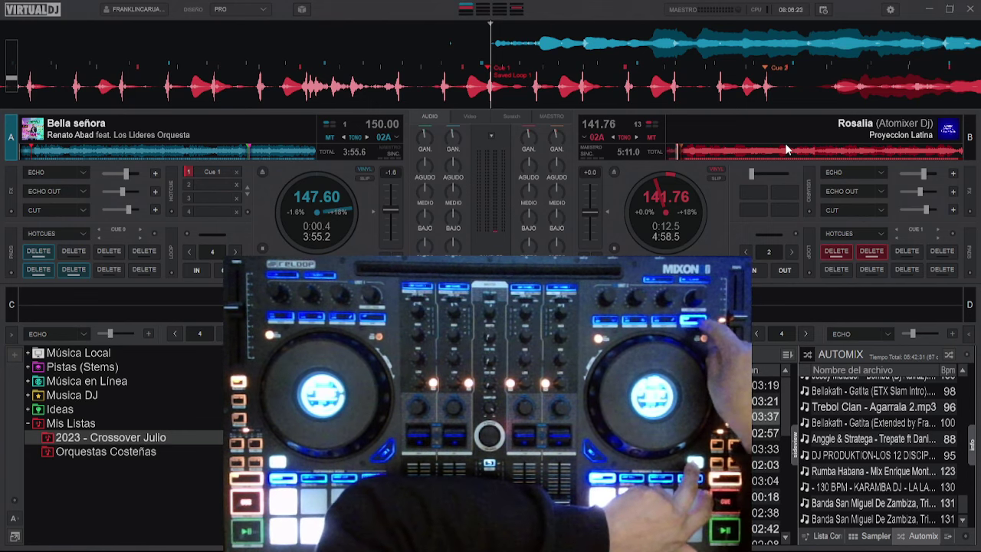
In the Reloop Mixon 8 PRO mapping, set the SHIFT_FX_TAP action to holding ? reanalyze : toggle "stems" and close the settings.
left_click(890, 9)
left_click_drag(615, 77, 606, 48)
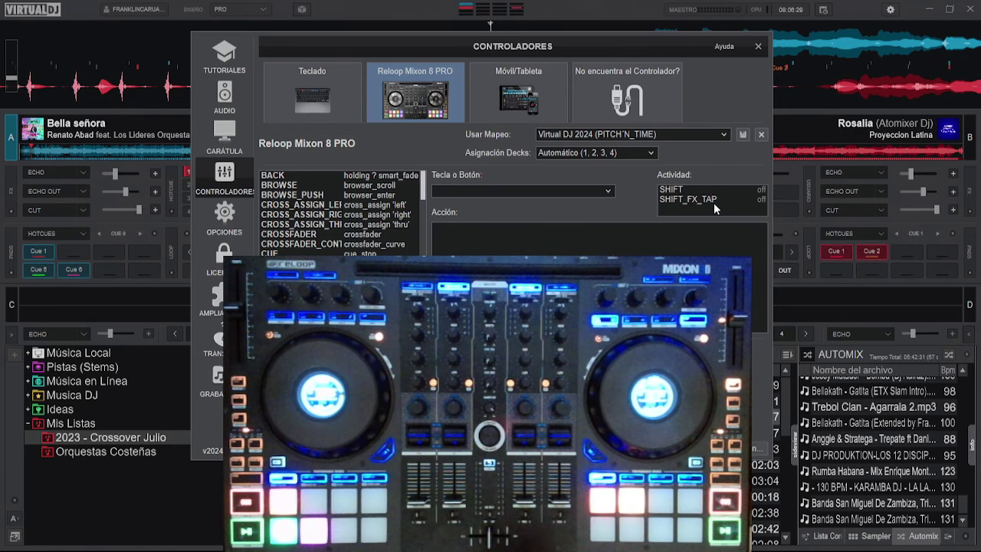
left_click(704, 195)
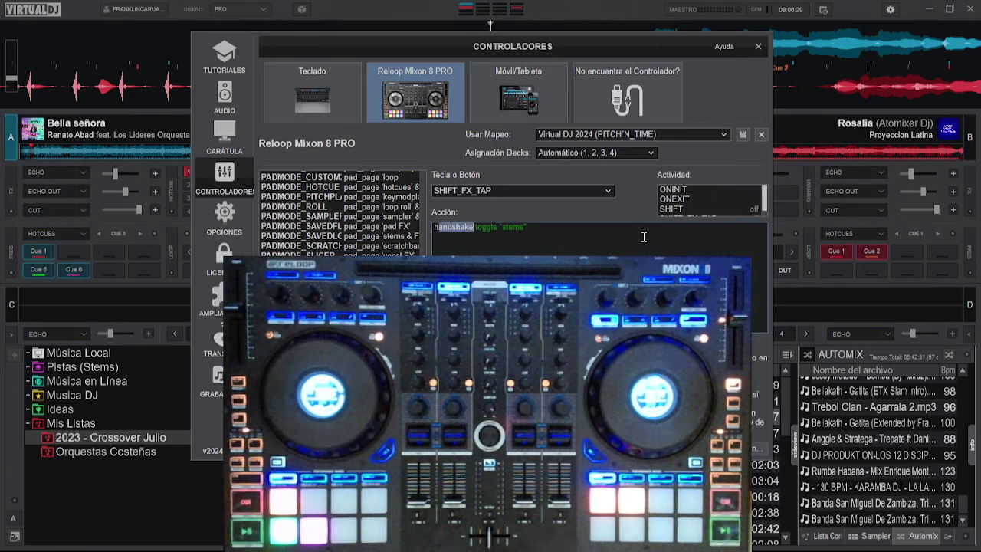
type("holding")
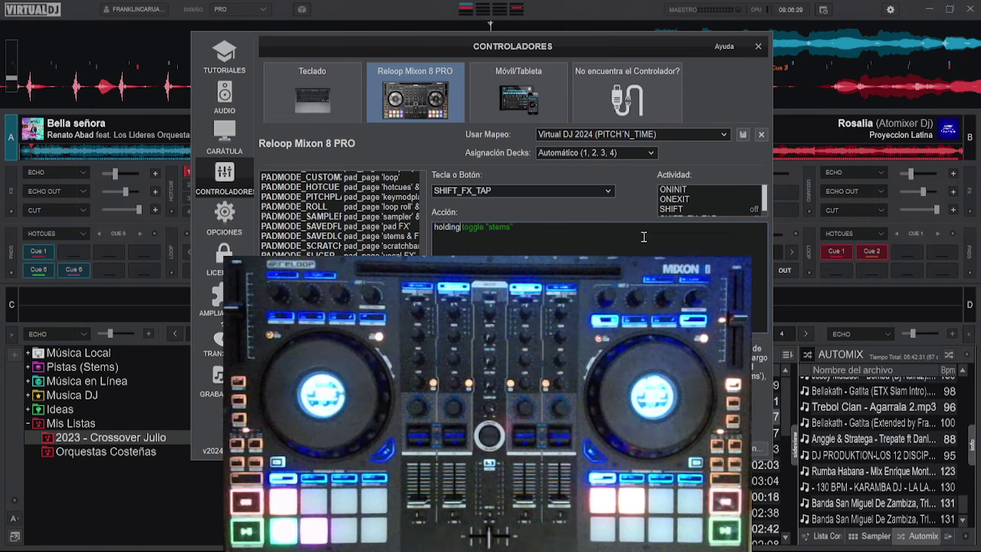
type(" ? ")
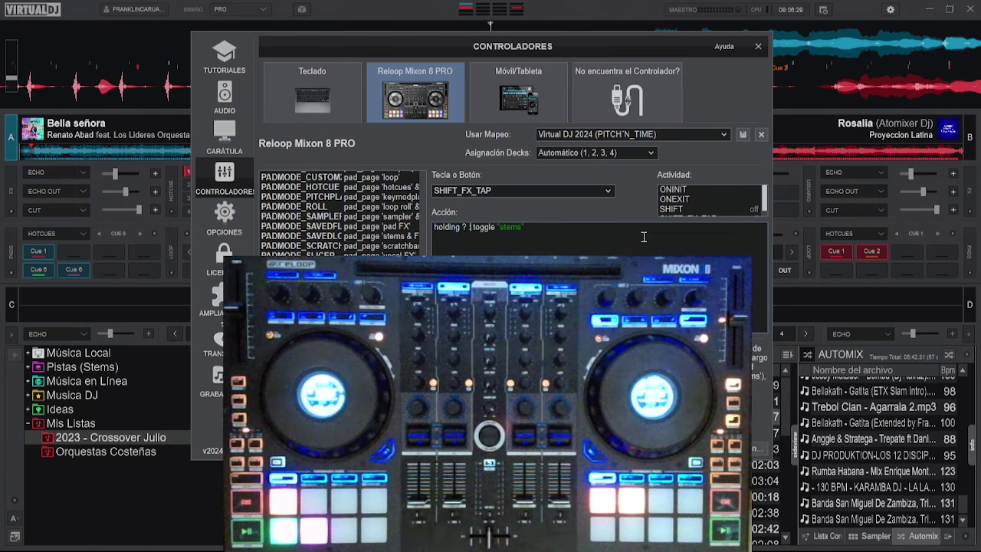
type(": ")
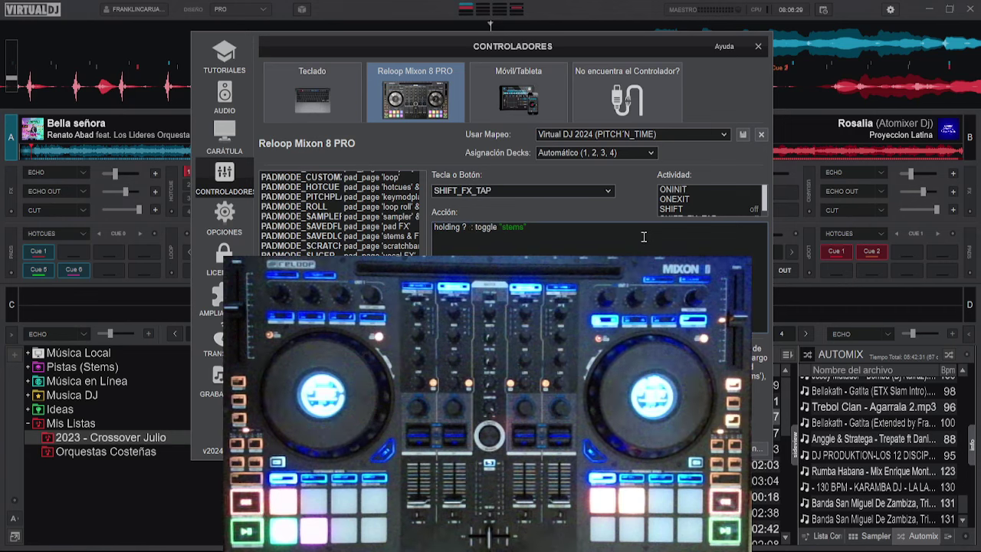
type("rack")
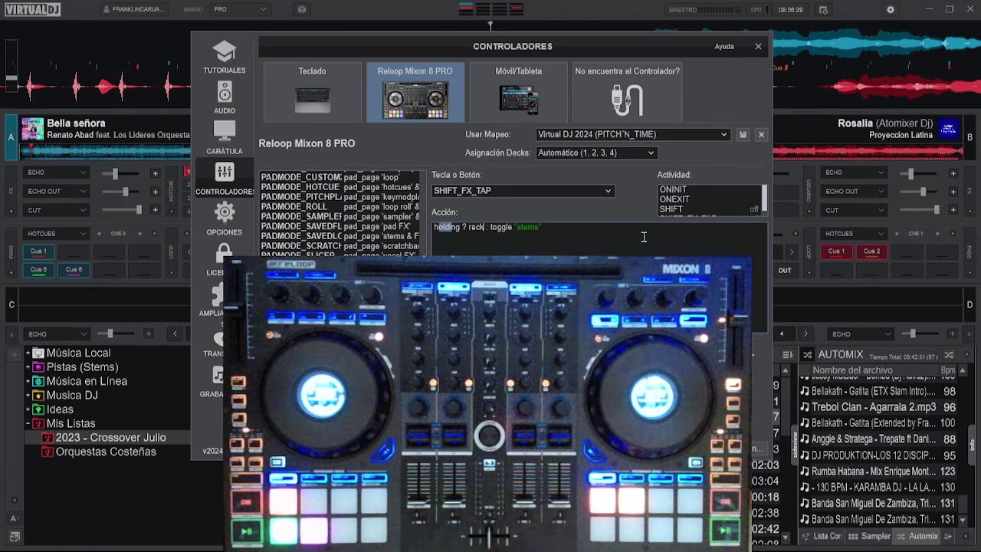
key("Return")
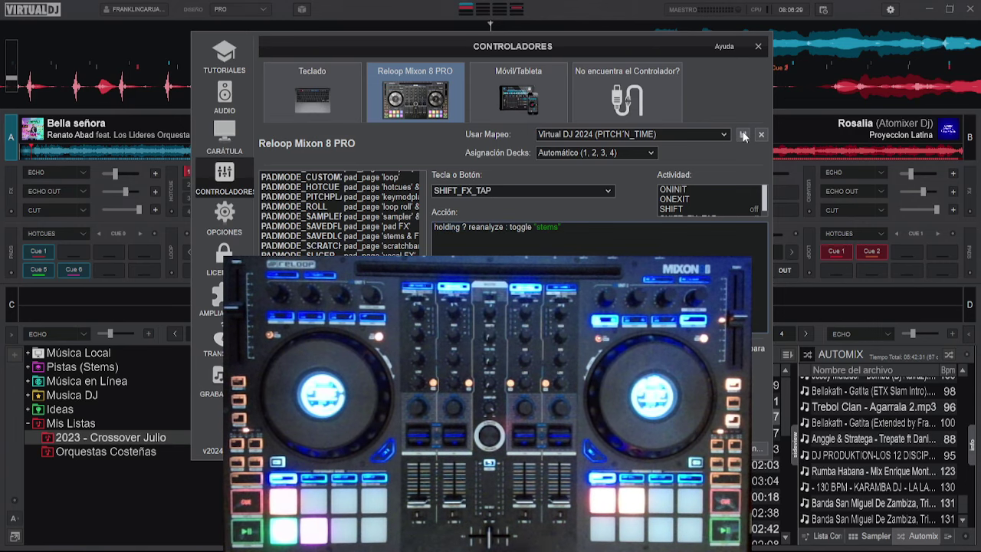
left_click(757, 47)
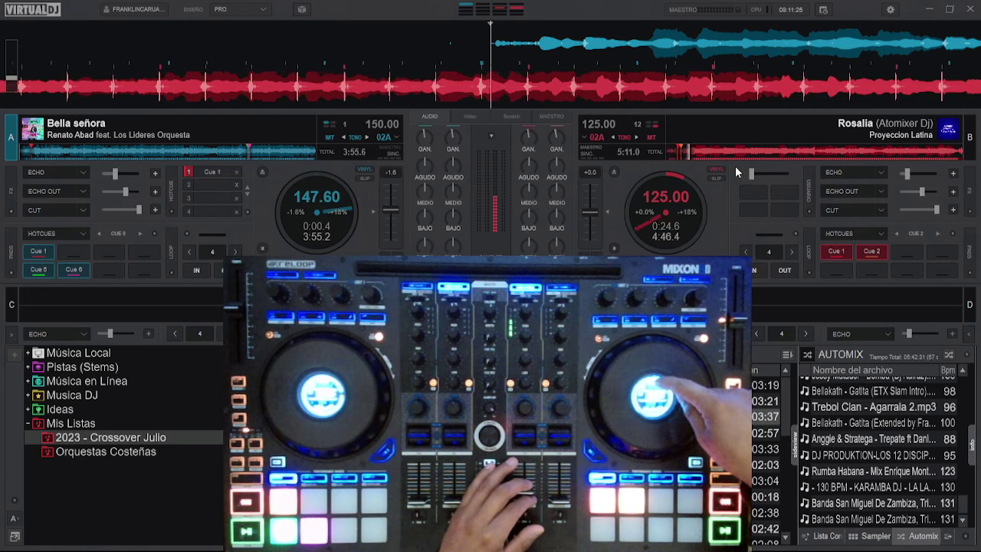
Jump to two late points in the Rosalia track on deck B and back to its beginning.
left_click(866, 150)
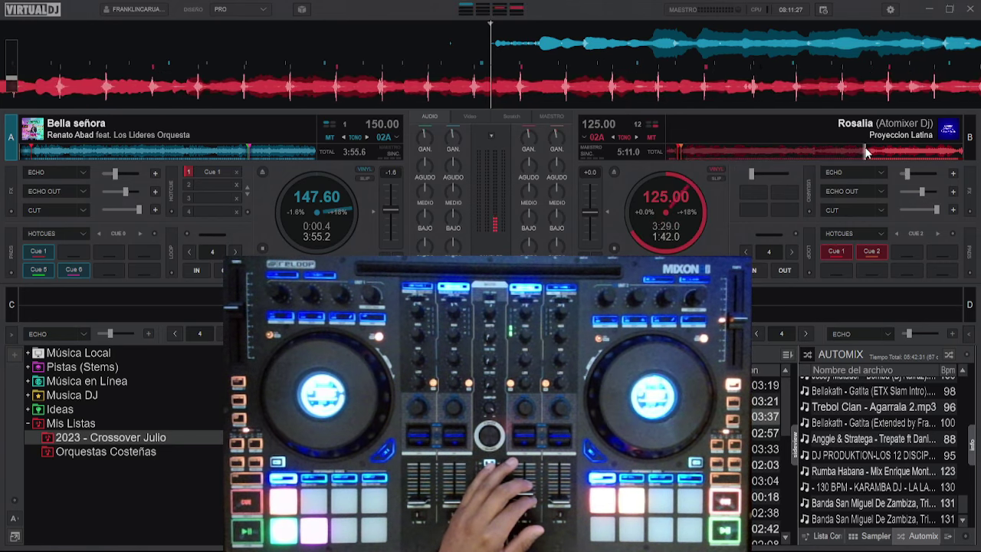
left_click(908, 151)
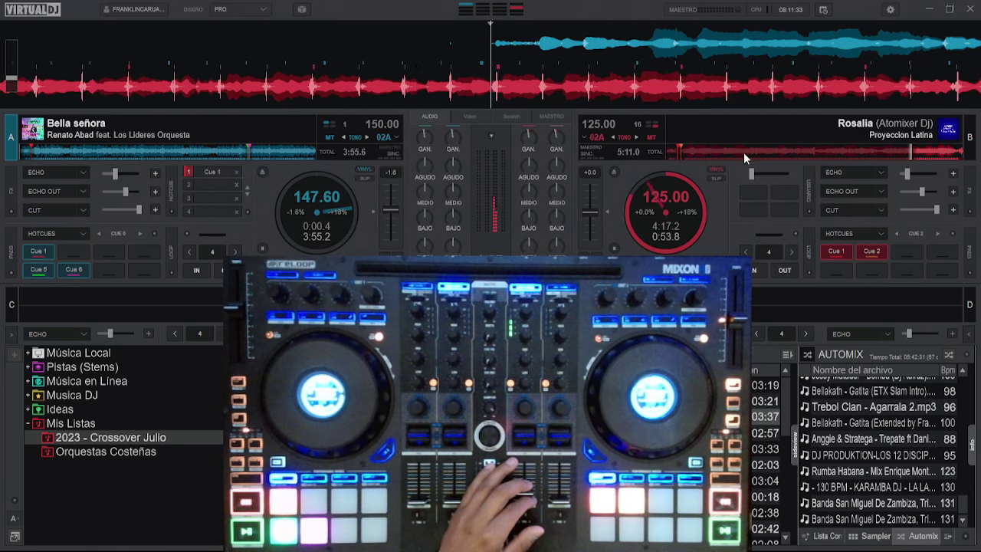
left_click(673, 150)
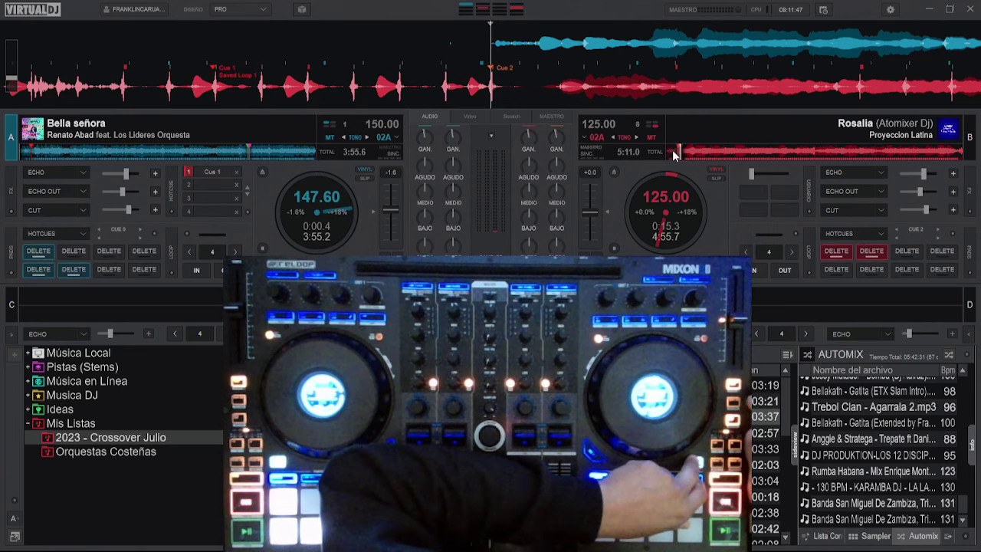
Check the action assigned to SHIFT_TIME in the Reloop Mixon 8 PRO mapping and close the settings.
left_click(890, 9)
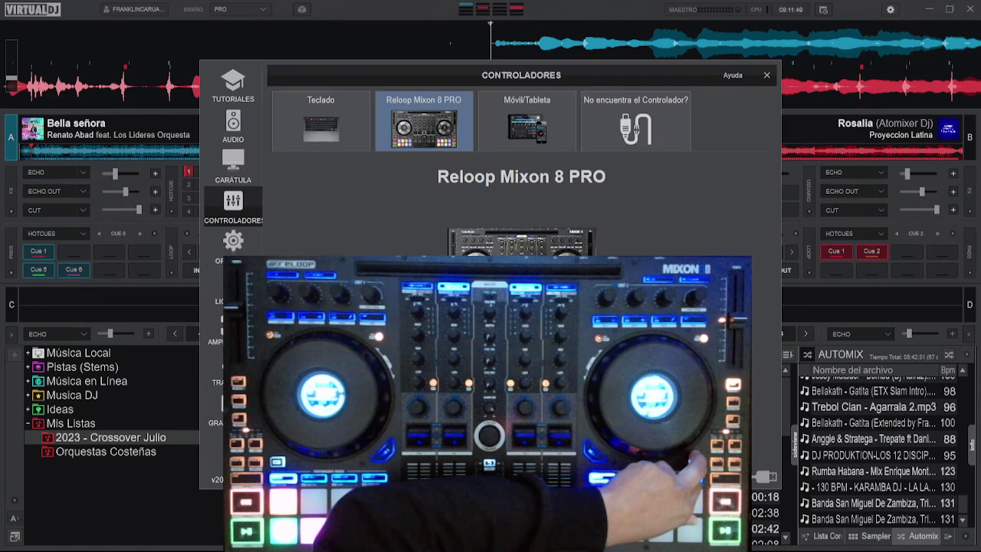
left_click_drag(634, 78, 498, 31)
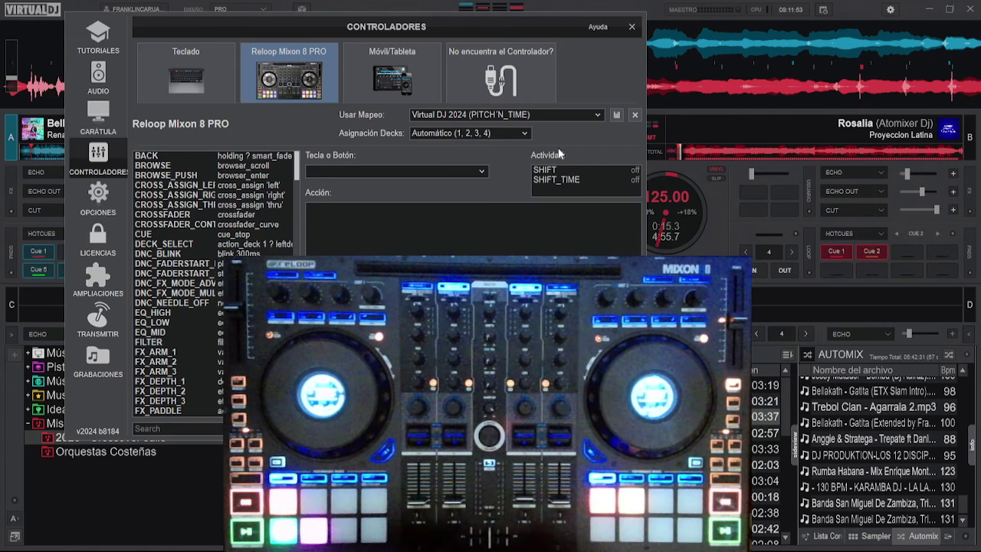
left_click(574, 182)
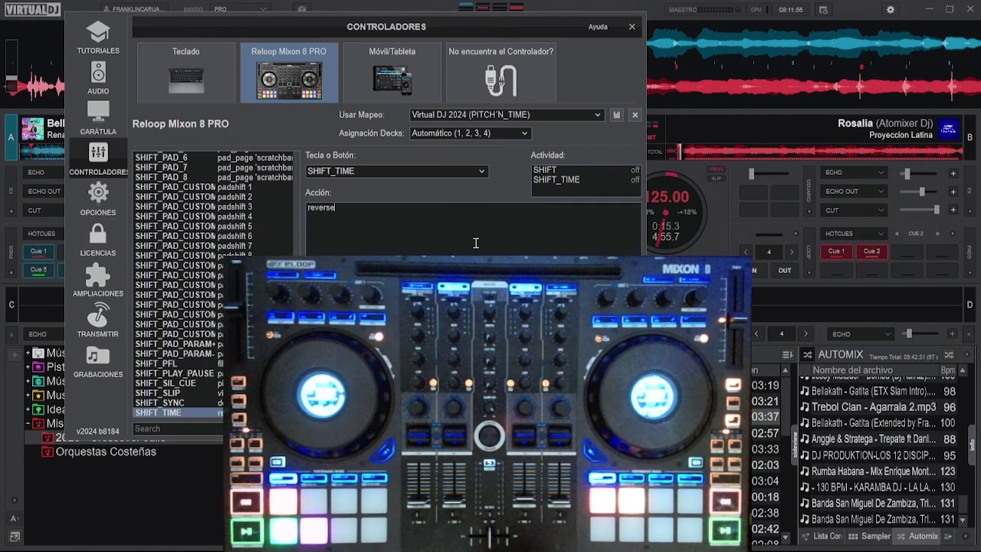
left_click(632, 27)
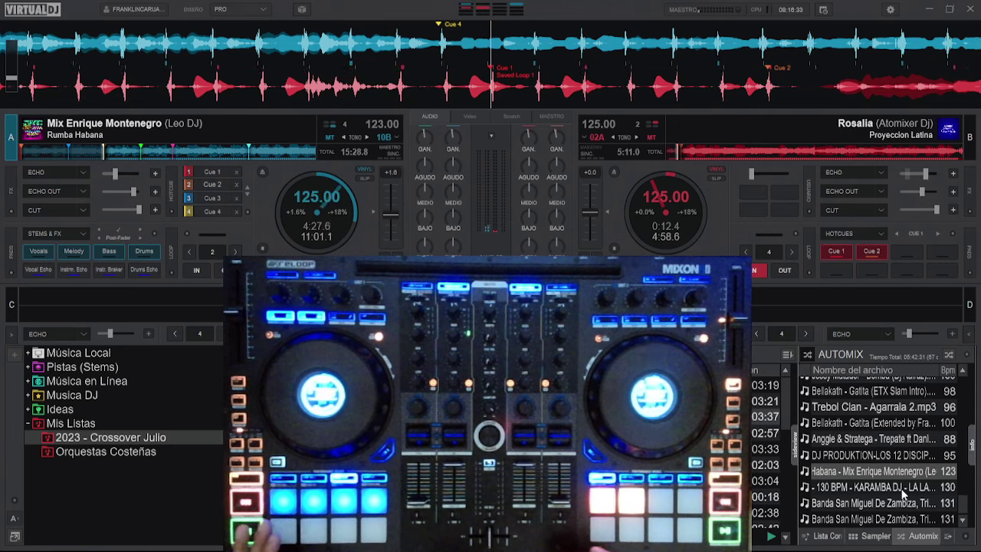
Jump to a point past the current position in the Rumba Habana track on deck A.
left_click(132, 151)
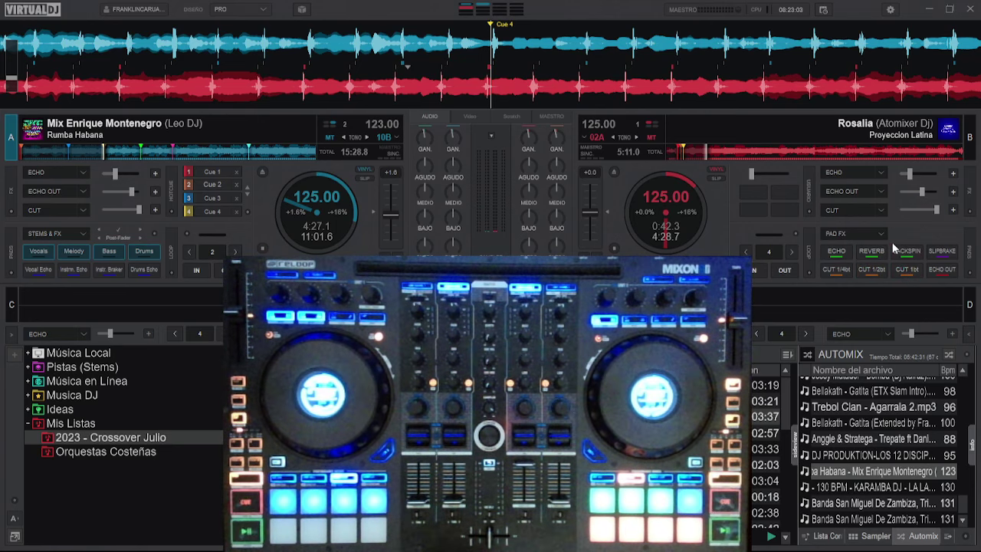
Open the pad editor for deck B's PAD FX page and examine the name, effect and percentage of Pad 1, ECHO.
left_click(843, 233)
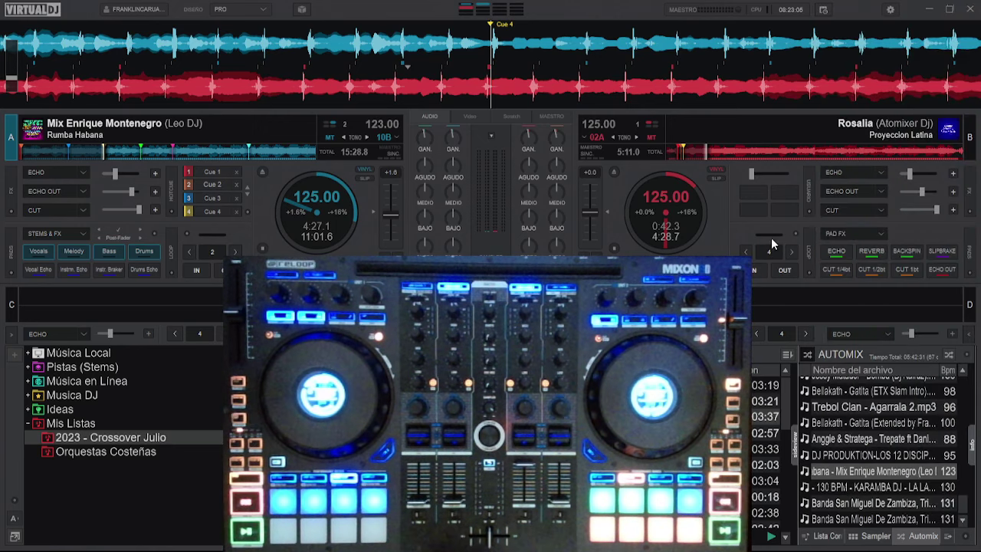
left_click(881, 236)
mouse_move(852, 27)
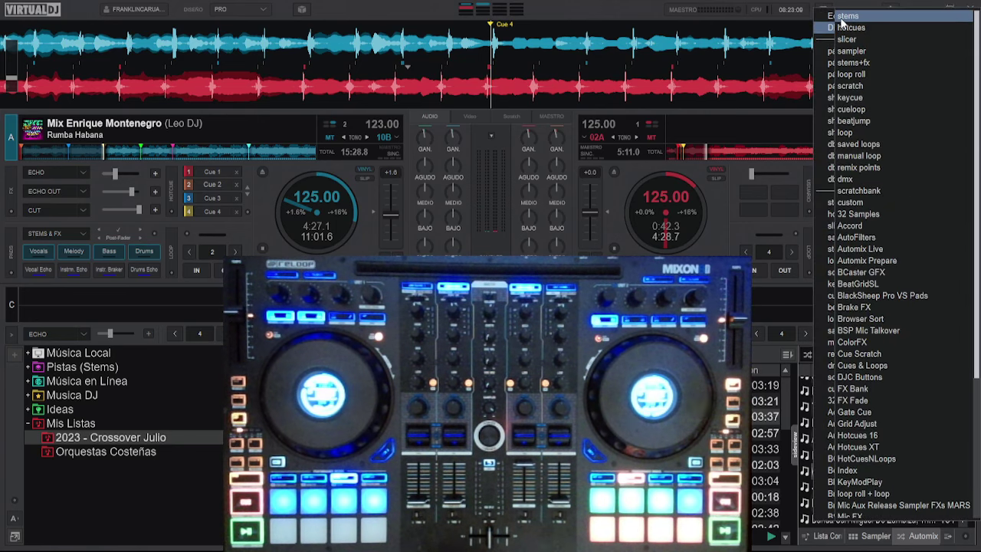
left_click(835, 35)
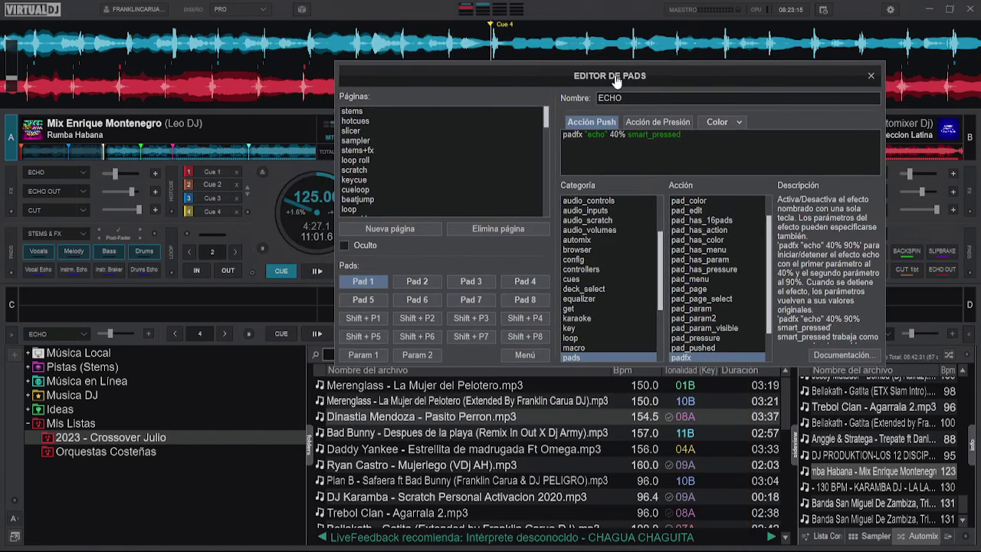
key("ctrl+a")
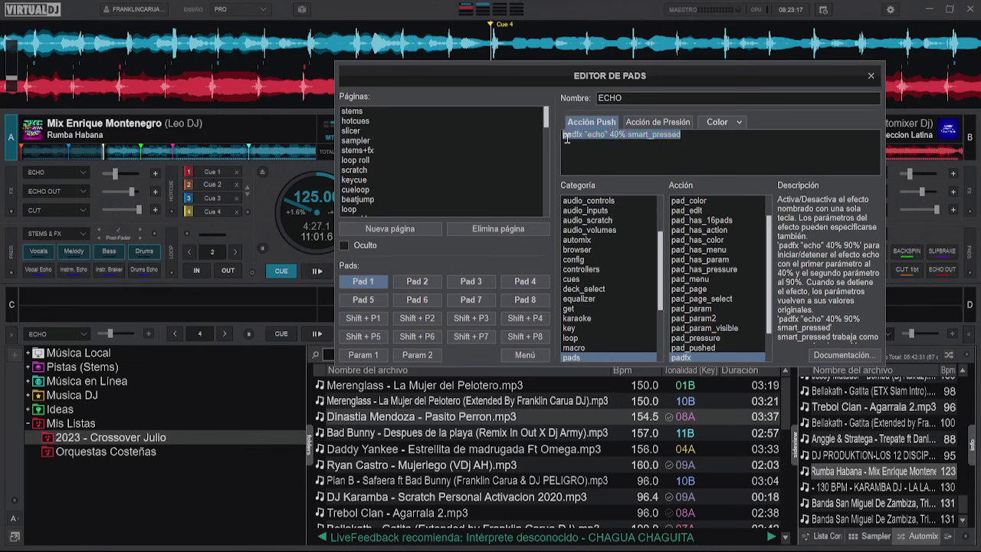
left_click_drag(664, 97, 601, 98)
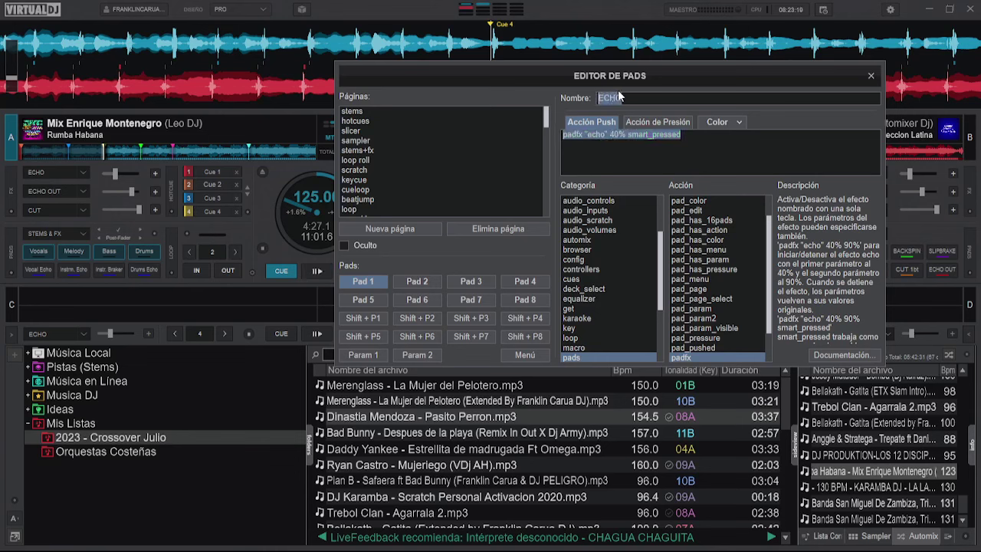
left_click(607, 153)
left_click_drag(587, 134, 607, 135)
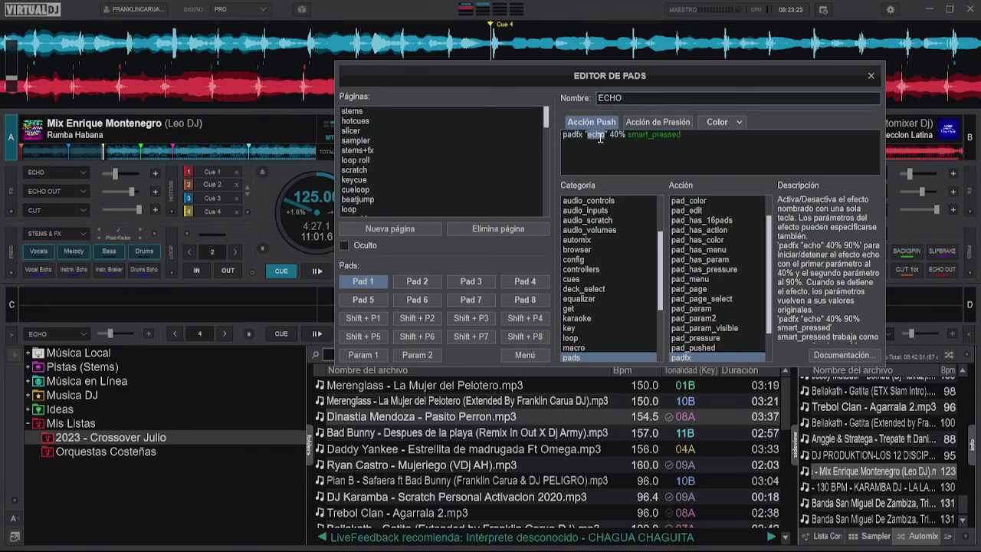
left_click_drag(610, 135, 623, 140)
left_click(742, 154)
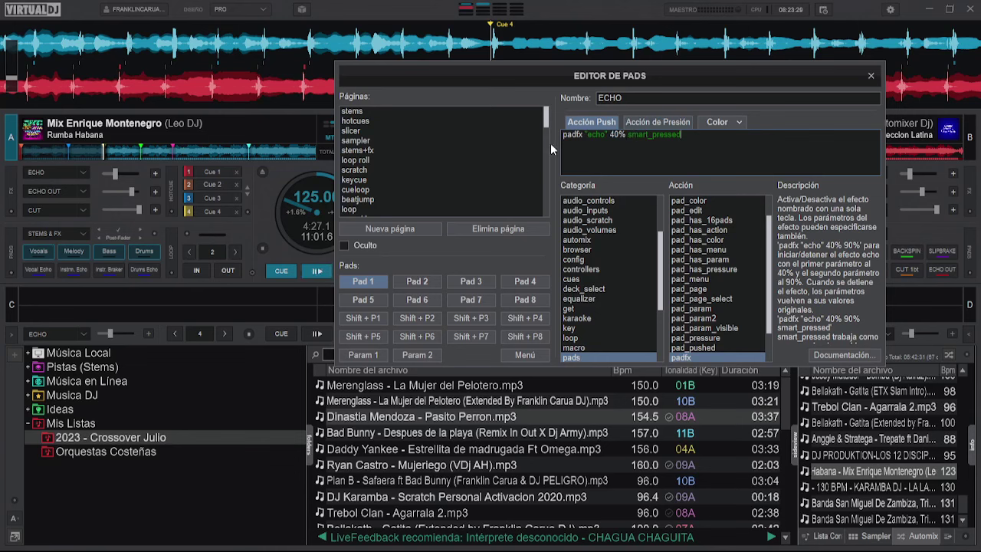
left_click_drag(623, 98, 597, 98)
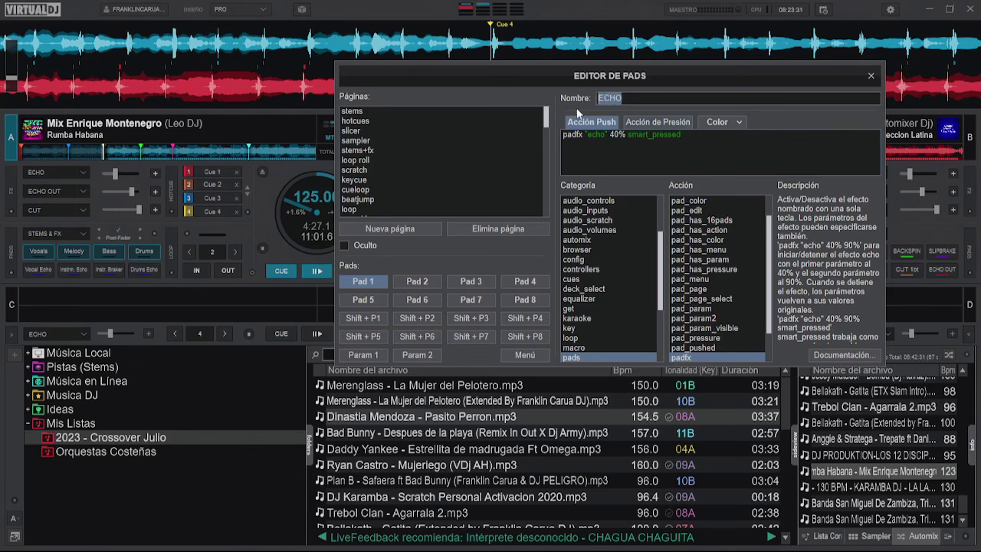
Examine the name and action of Pad 2, REVERB, and compare its effect name with deck A's effects list.
left_click(416, 280)
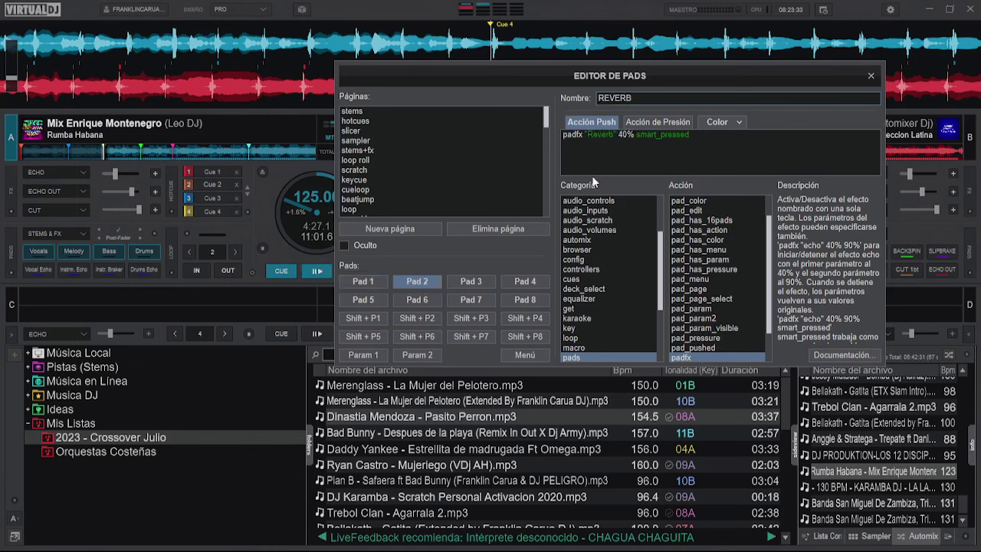
left_click_drag(633, 98, 597, 98)
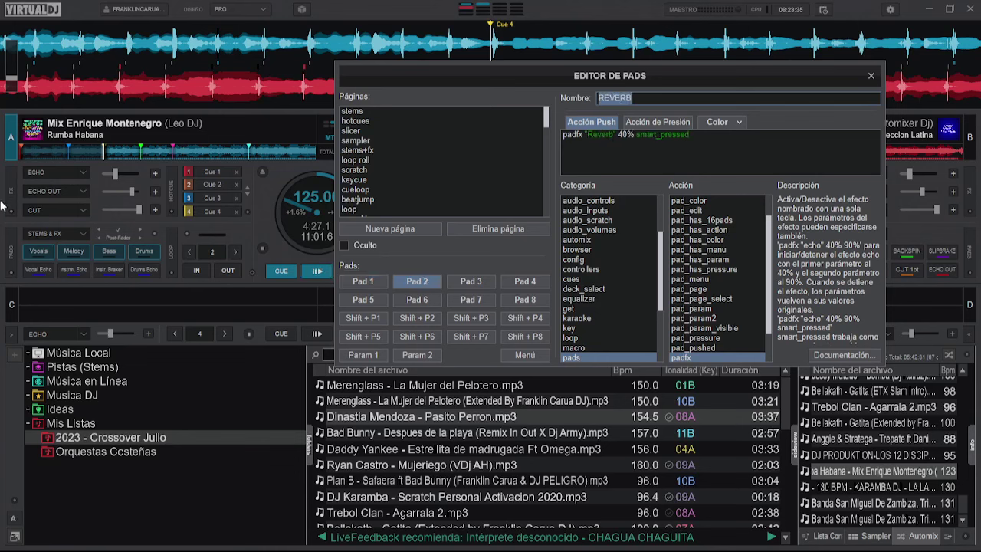
left_click(83, 172)
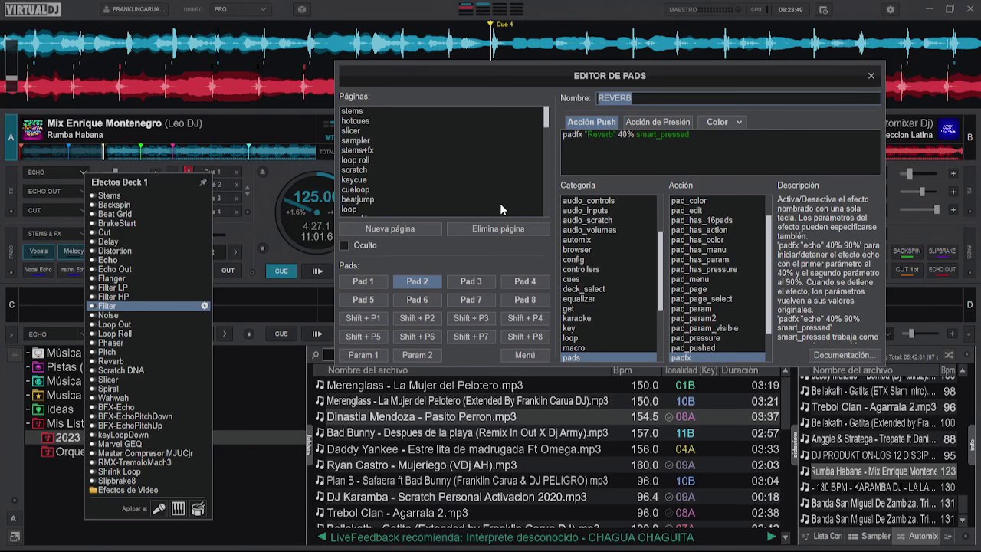
left_click(587, 157)
double_click(601, 135)
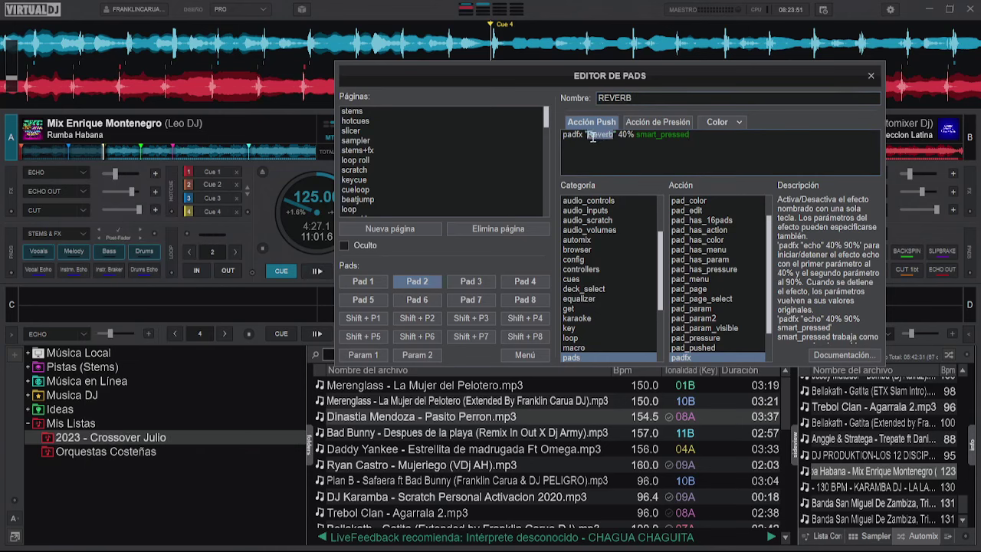
Examine the name, effect and percentage of Pad 4, SLIPBRAKE, and close the pad editor.
left_click(528, 281)
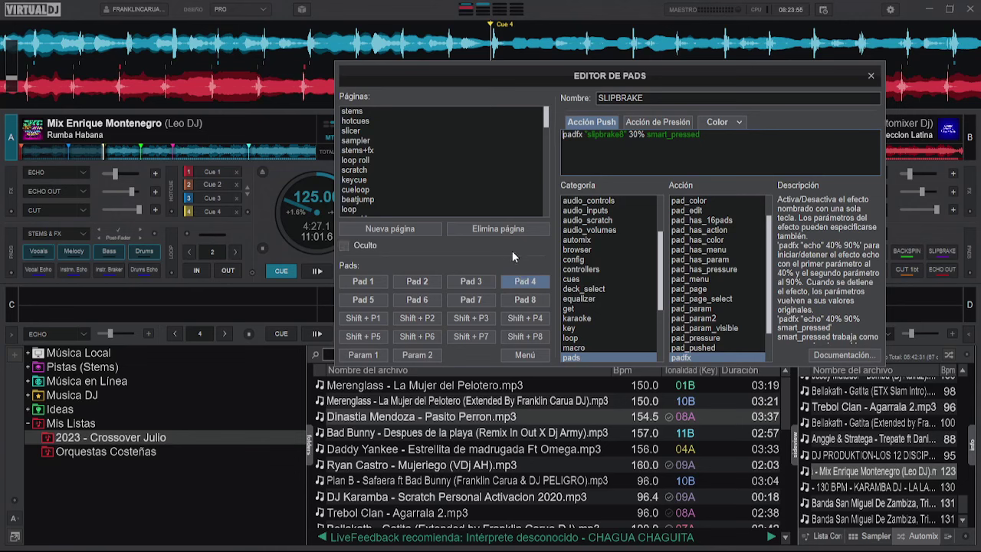
left_click_drag(665, 100, 597, 98)
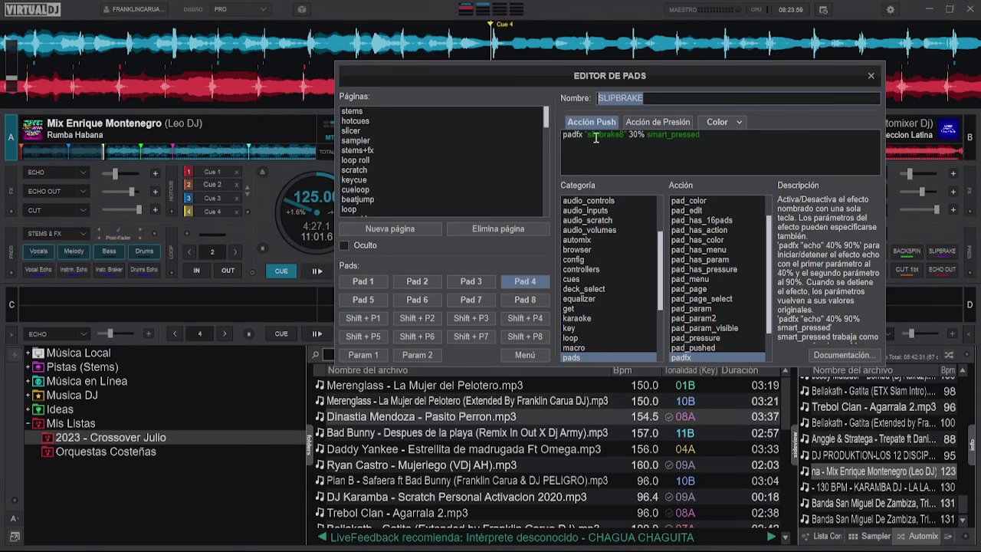
left_click_drag(587, 135, 630, 133)
double_click(634, 134)
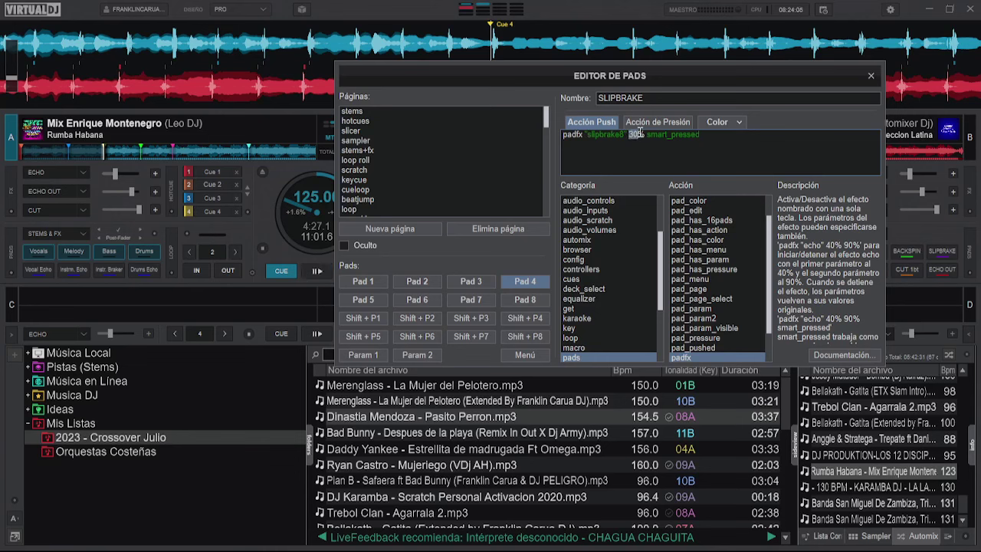
left_click(870, 76)
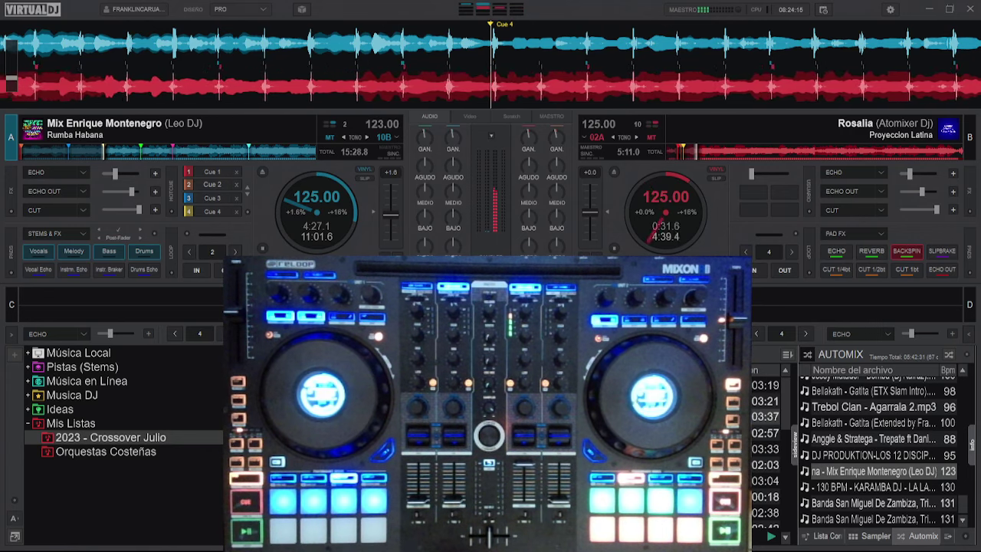
On deck B's PAD FX page, set the percentage of Pad 3's backspin action to 40% and close the pad editor.
left_click(889, 9)
left_click(766, 74)
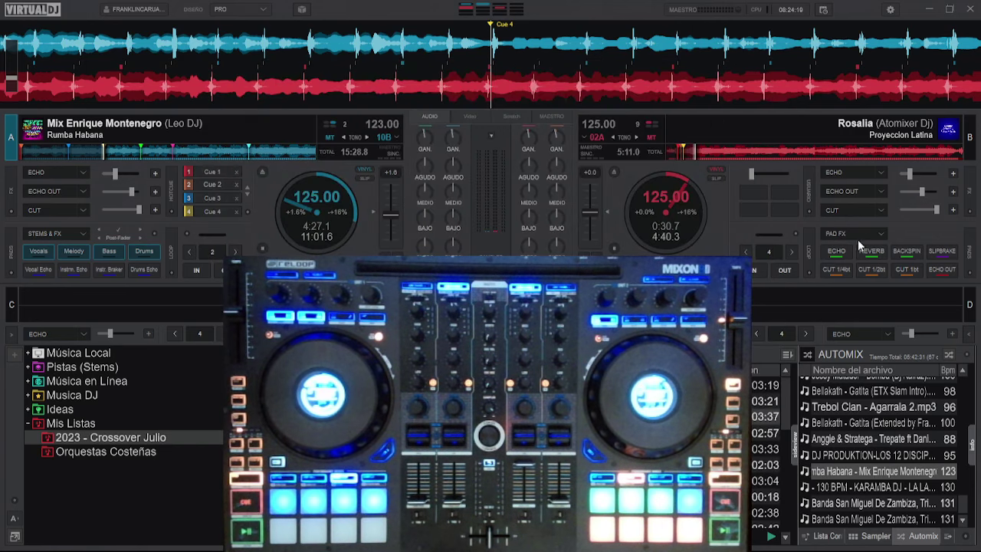
left_click(858, 233)
left_click(857, 22)
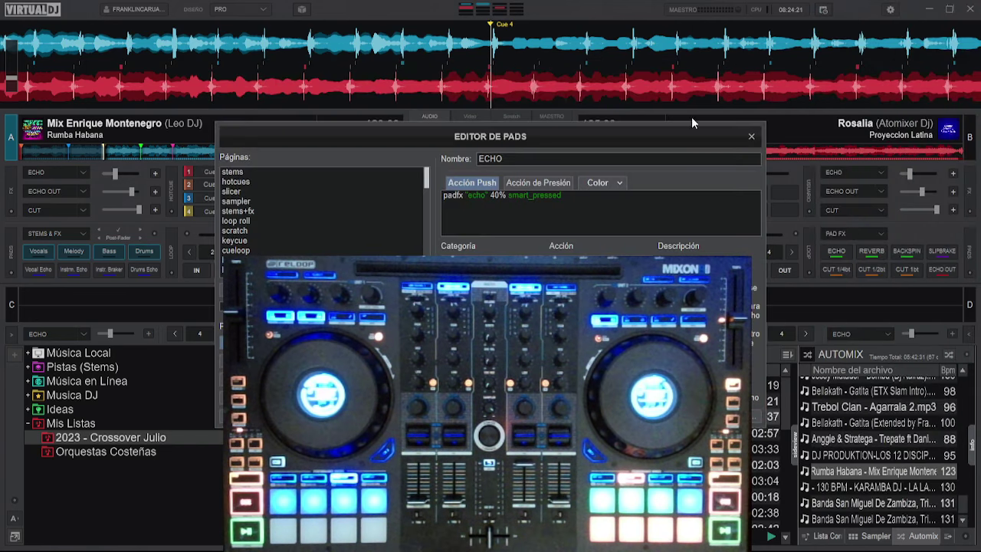
left_click(353, 250)
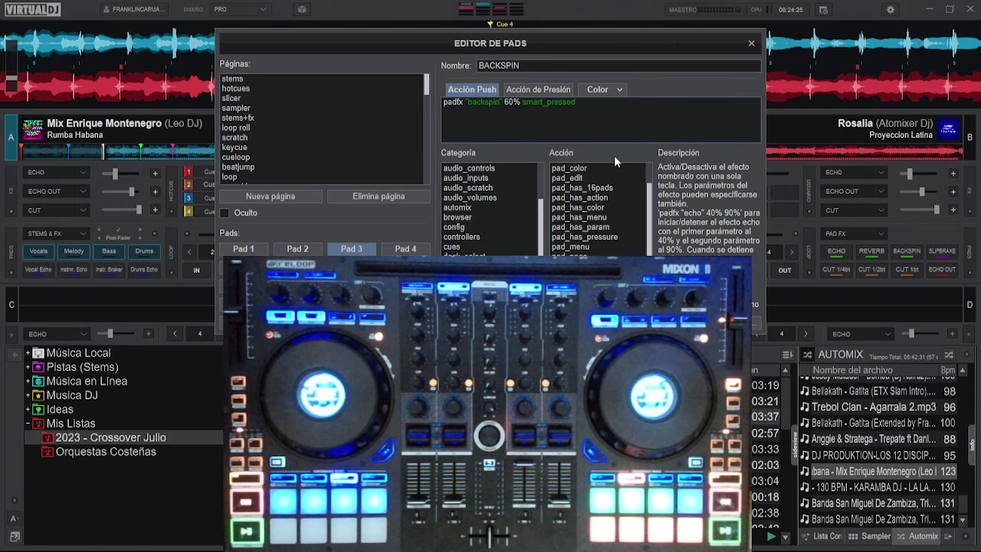
key("shift+Left")
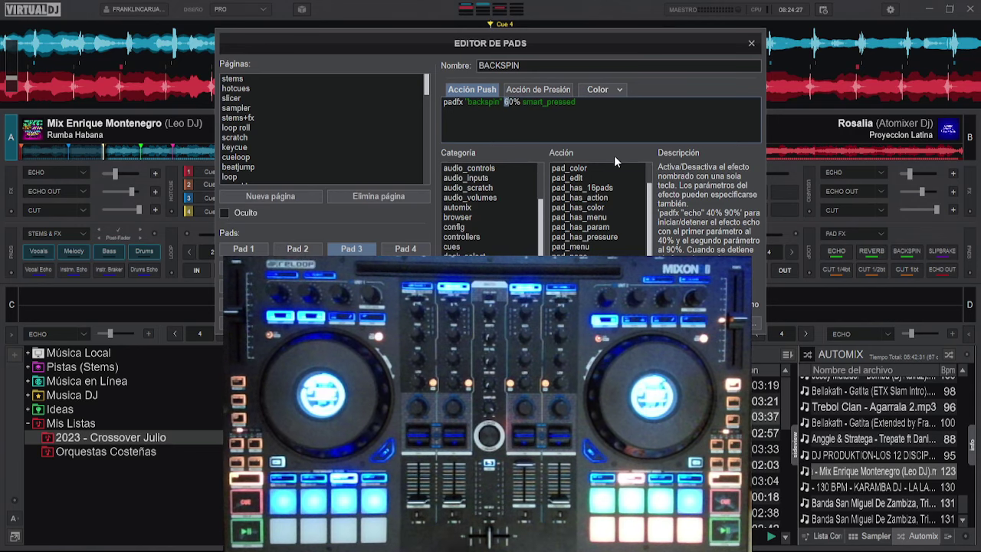
type("4")
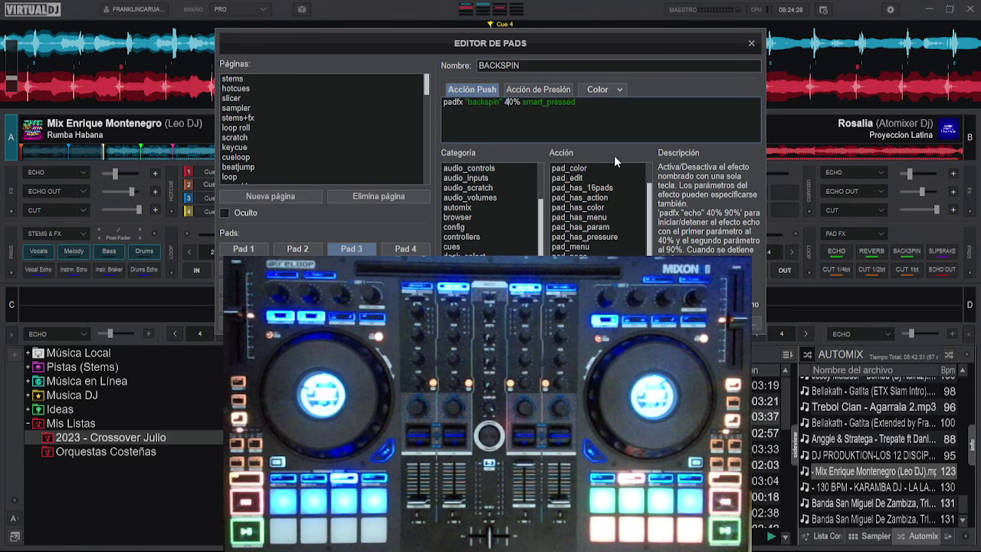
left_click(751, 43)
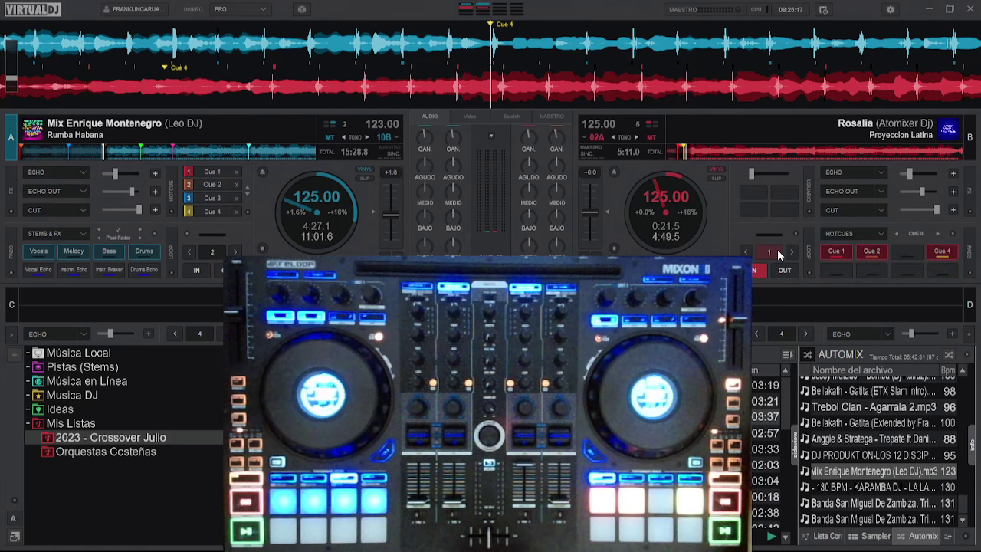
Collapse Mis Listas and show the Cumbia Peruana folder inside Musica DJ > DJ Delayzer & Exsaider.
double_click(48, 423)
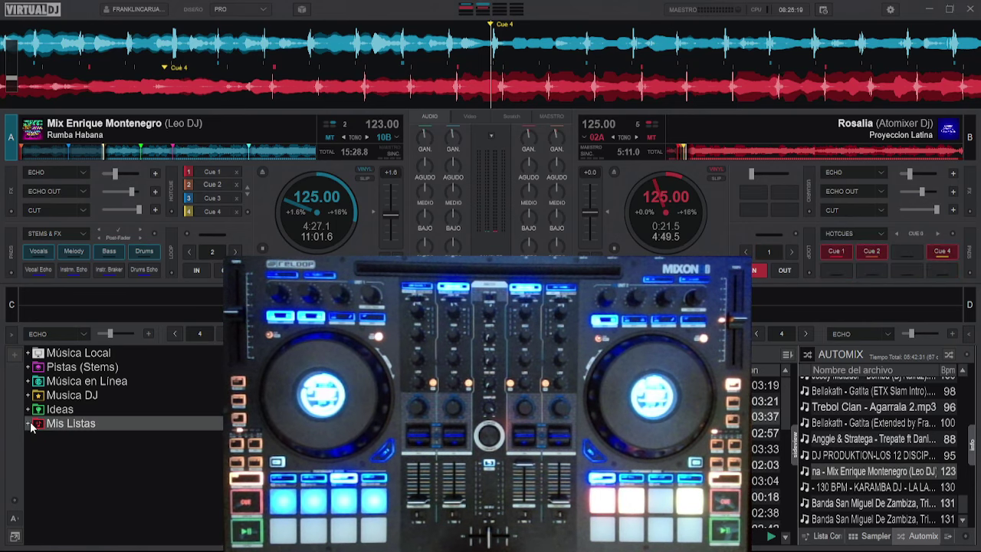
double_click(50, 397)
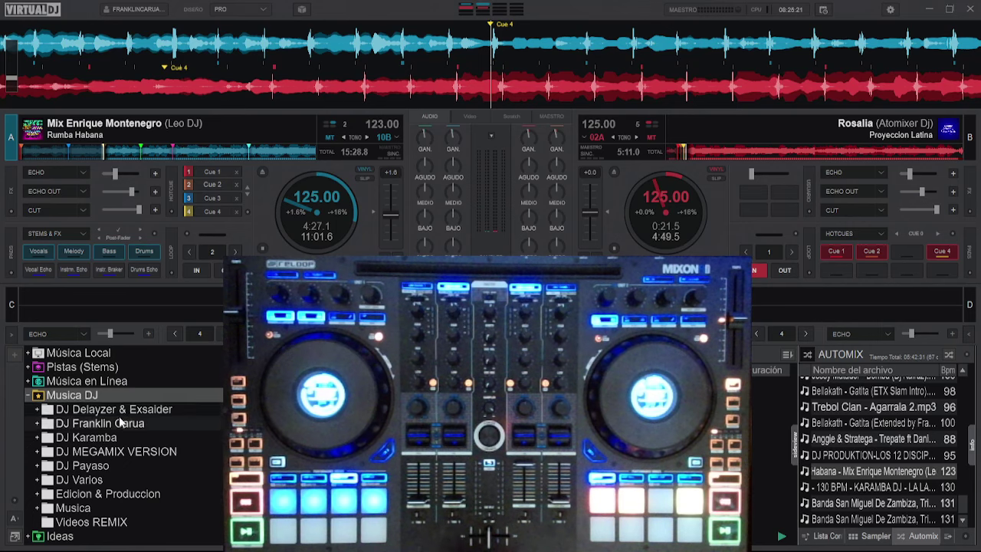
double_click(150, 412)
scroll(149, 411, "down", 8)
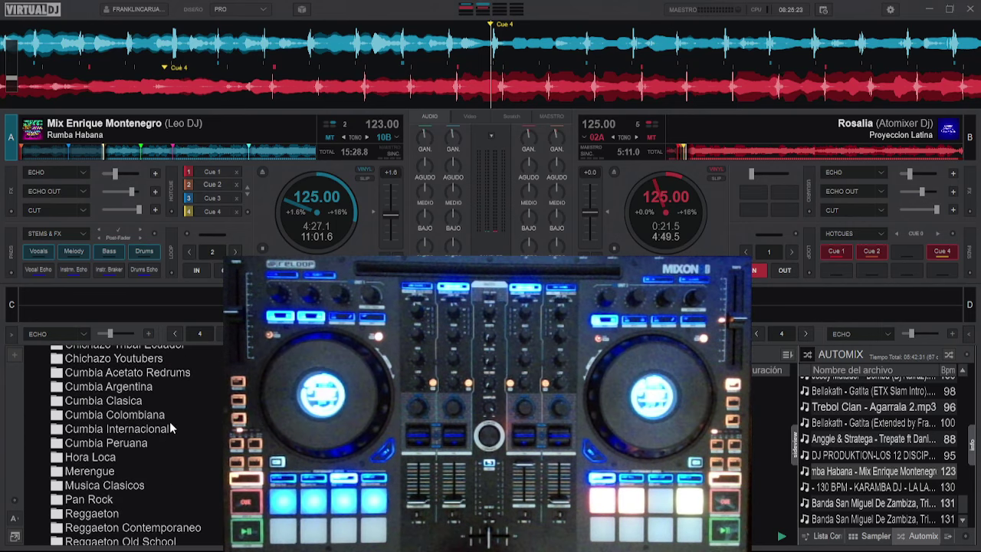
left_click(115, 443)
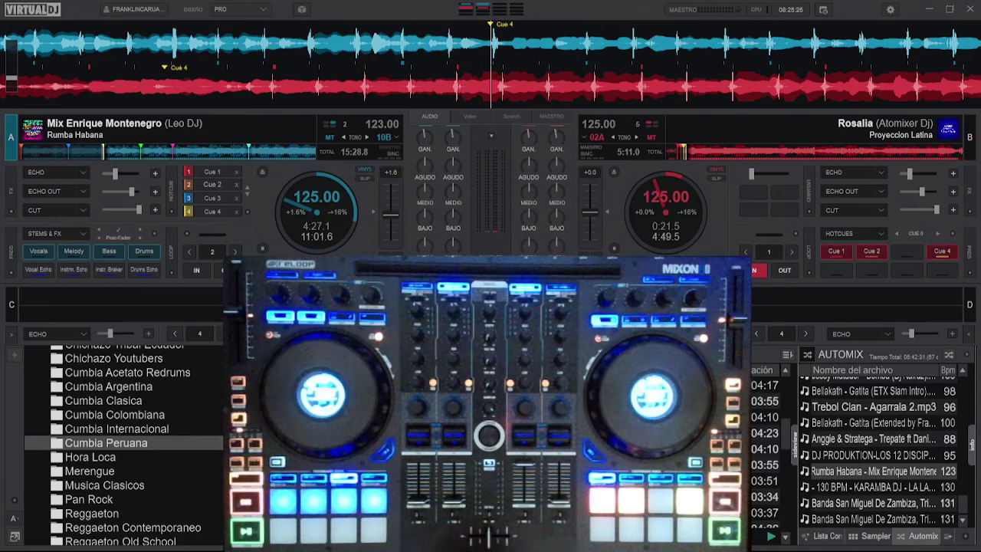
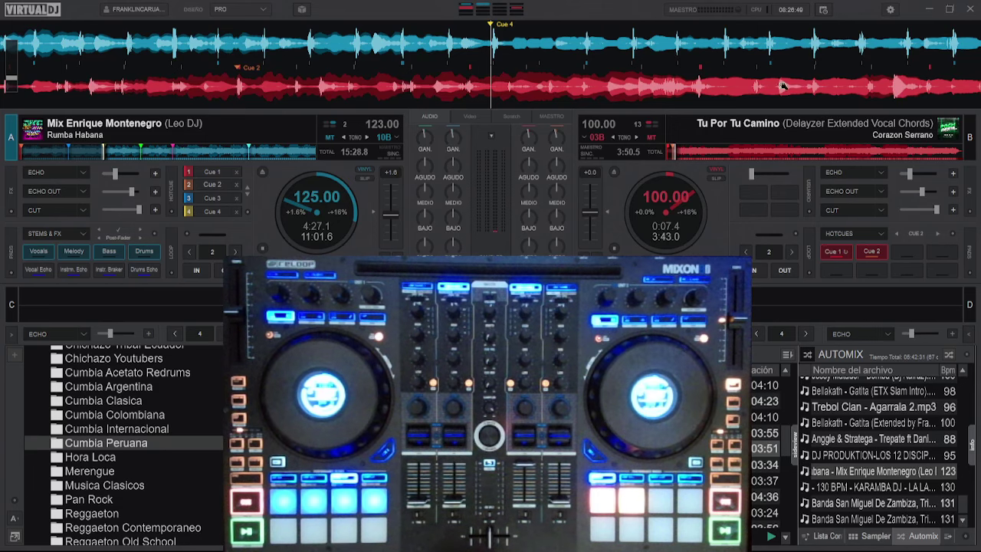
Jump to a point near the end of the Tu Por Tu Camino track on deck B and to one in its first third.
left_click(930, 153)
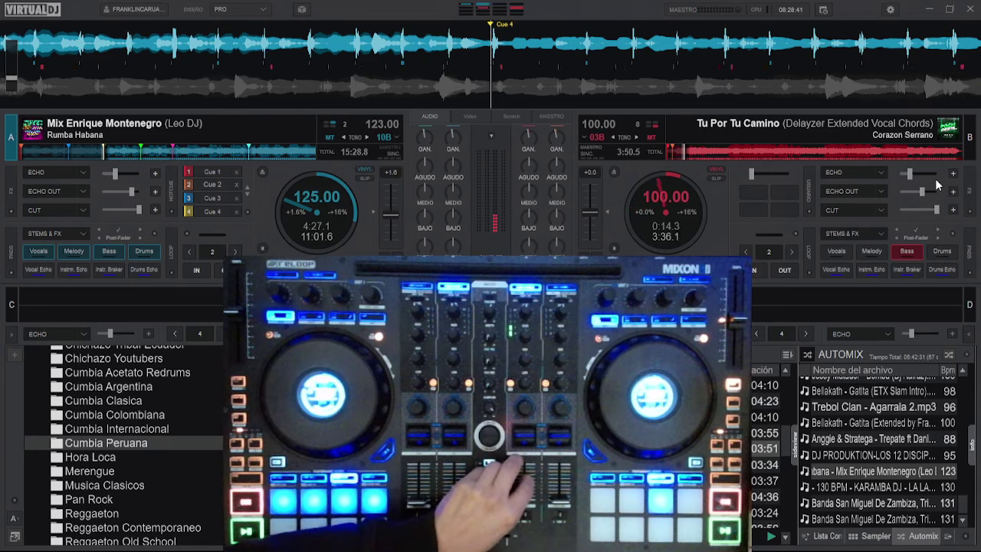
left_click(729, 151)
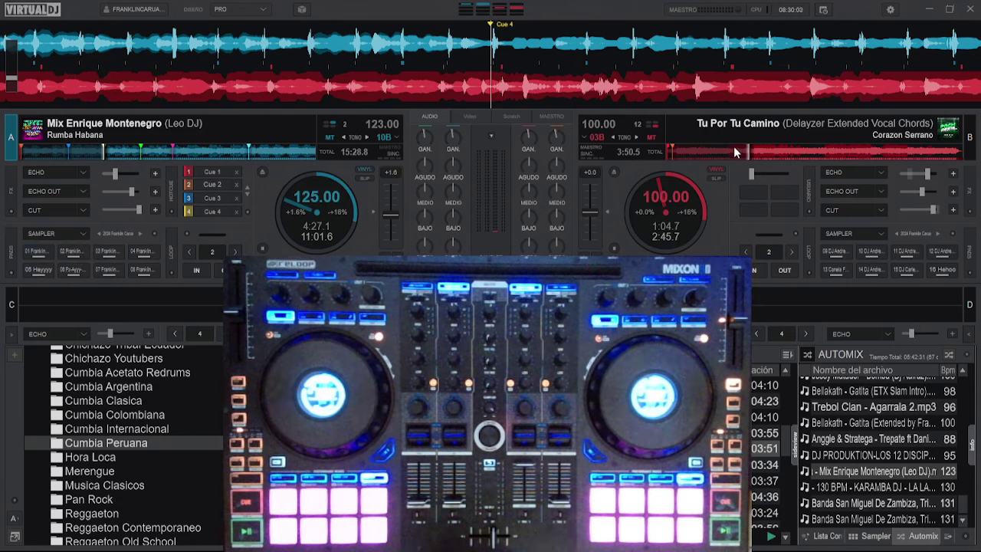
Show the sampler in the side view and switch its sample bank to 2024 FC 64.
left_click(874, 536)
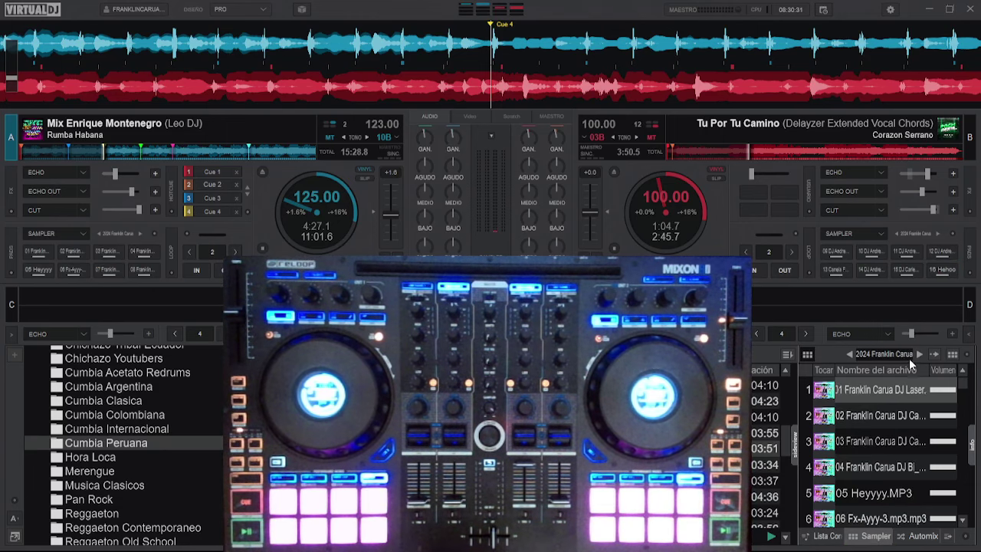
left_click(903, 355)
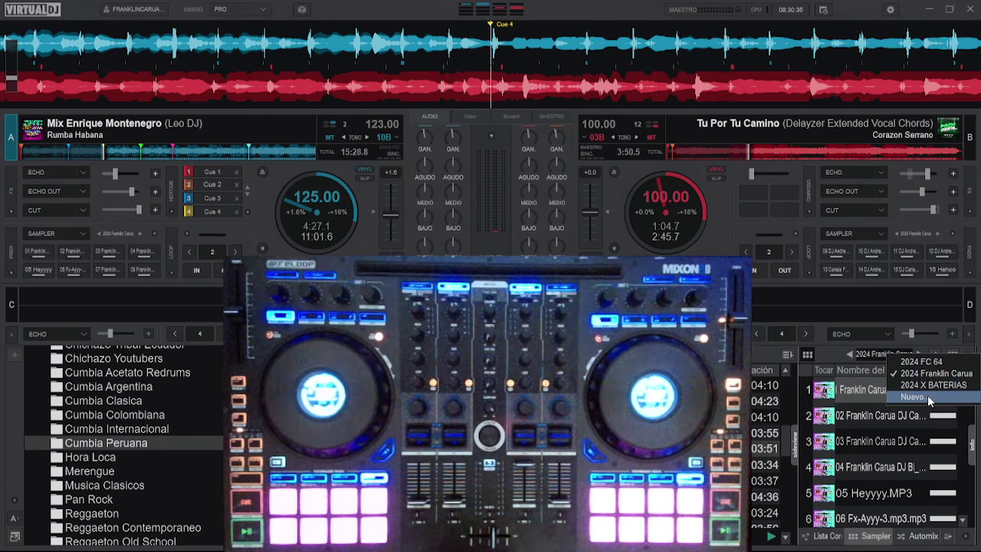
left_click(924, 361)
left_click(883, 354)
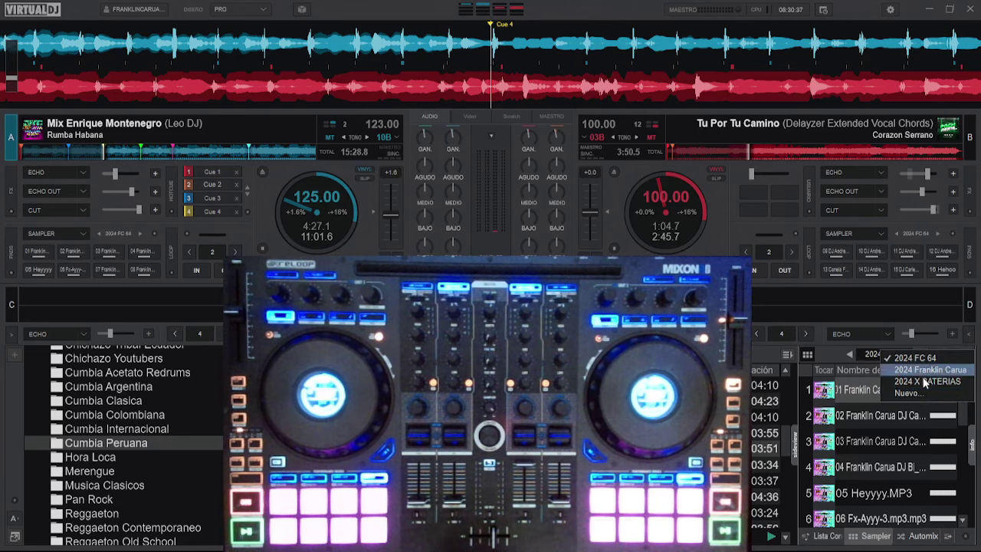
left_click(922, 393)
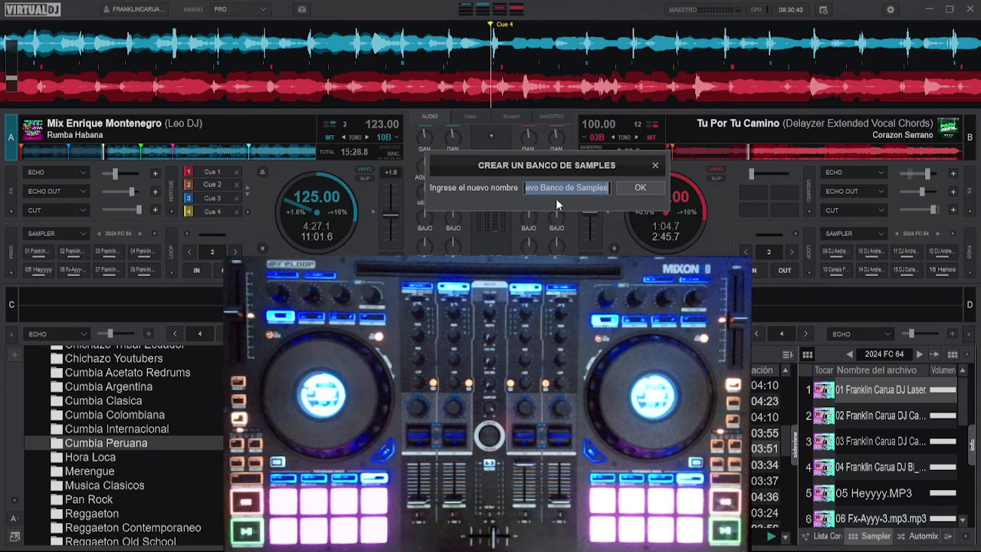
left_click(656, 165)
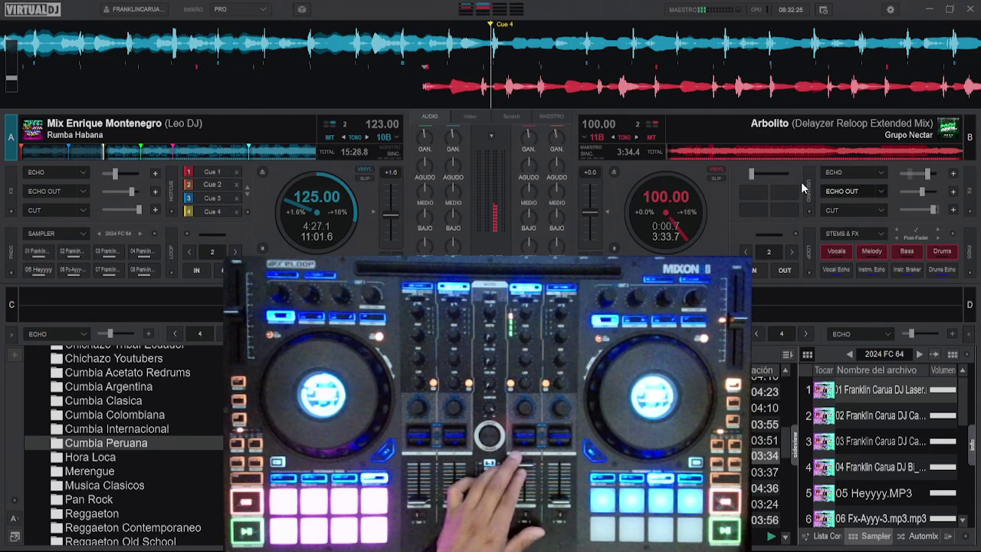
Jump to two successive points within the first third of the Arbolito track on deck B.
left_click(713, 151)
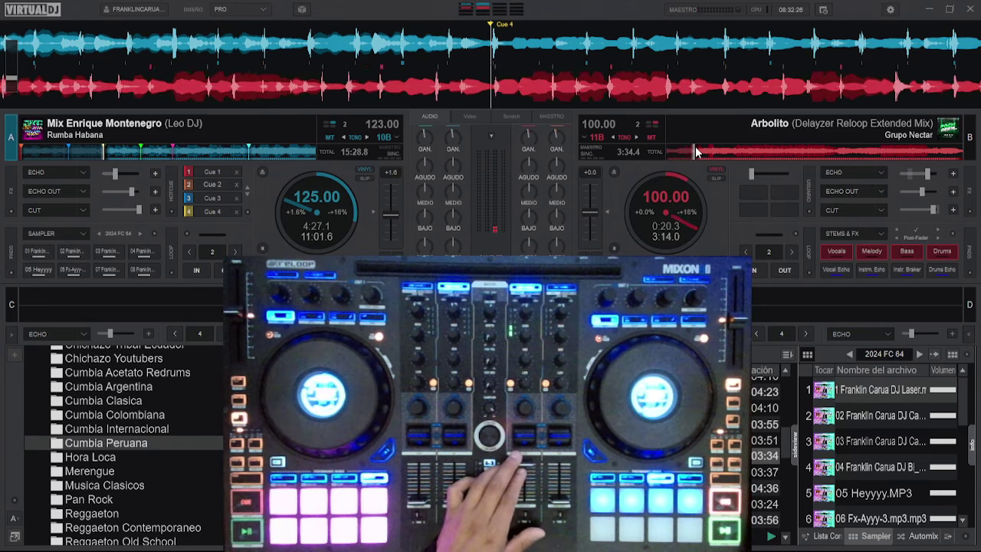
left_click(738, 150)
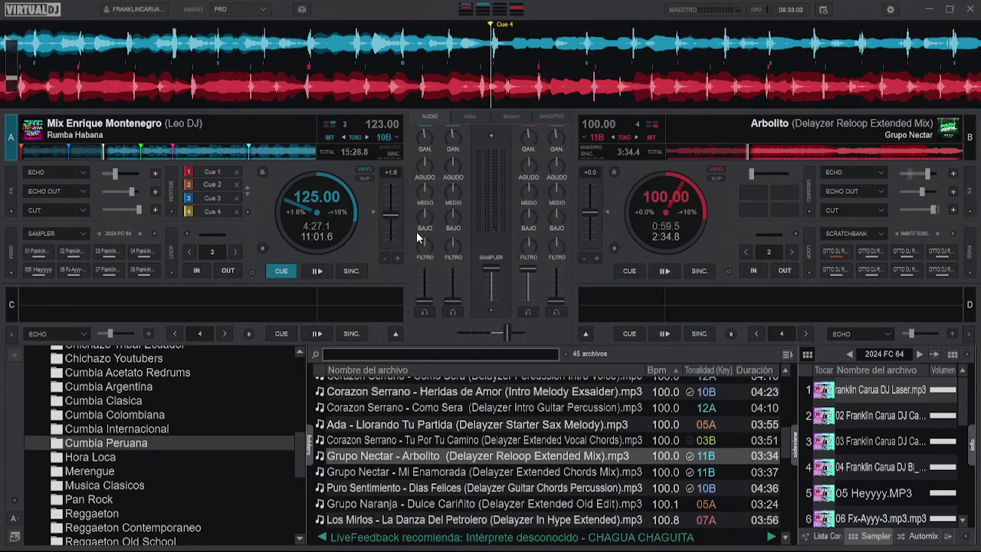
Collapse the DJ Delayzer & Exsaider folder under Musica DJ in the folder tree.
scroll(301, 447, "up", 4)
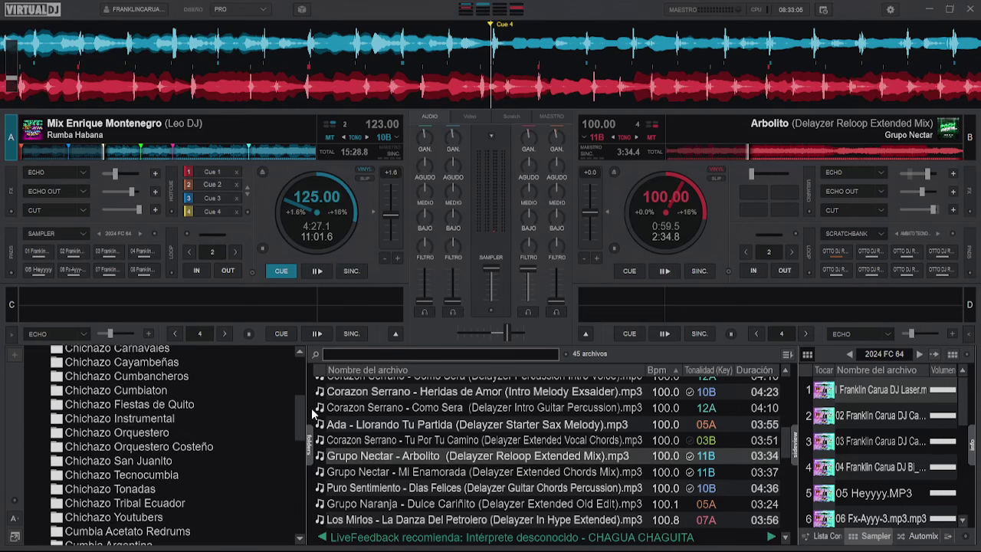
scroll(69, 414, "up", 7)
left_click(59, 394)
left_click(39, 394)
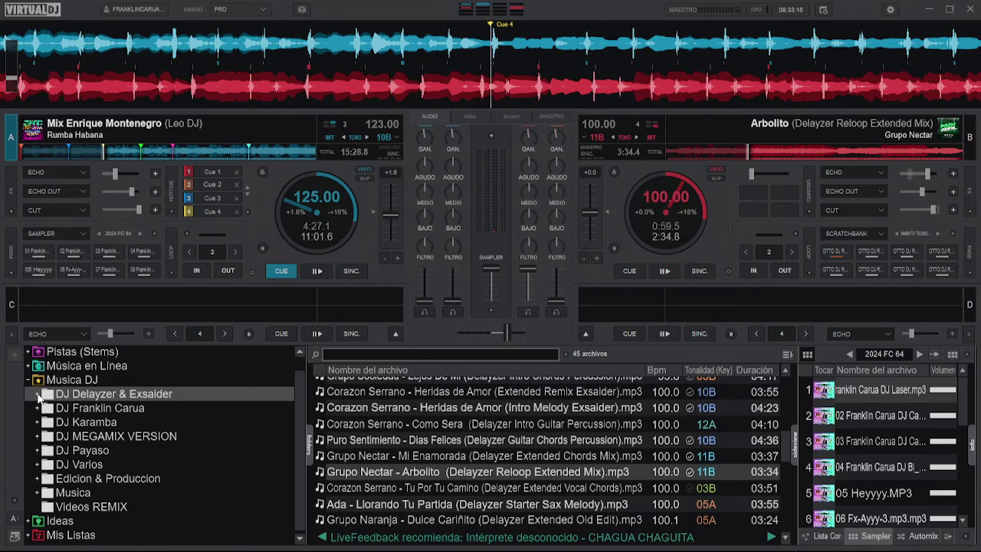
Show the NACIONAL RECOPILACIONES (KARAMBA DJ RMX)(BPM 115) folder inside Musica DJ > DJ Karamba.
left_click(86, 422)
scroll(248, 404, "down", 5)
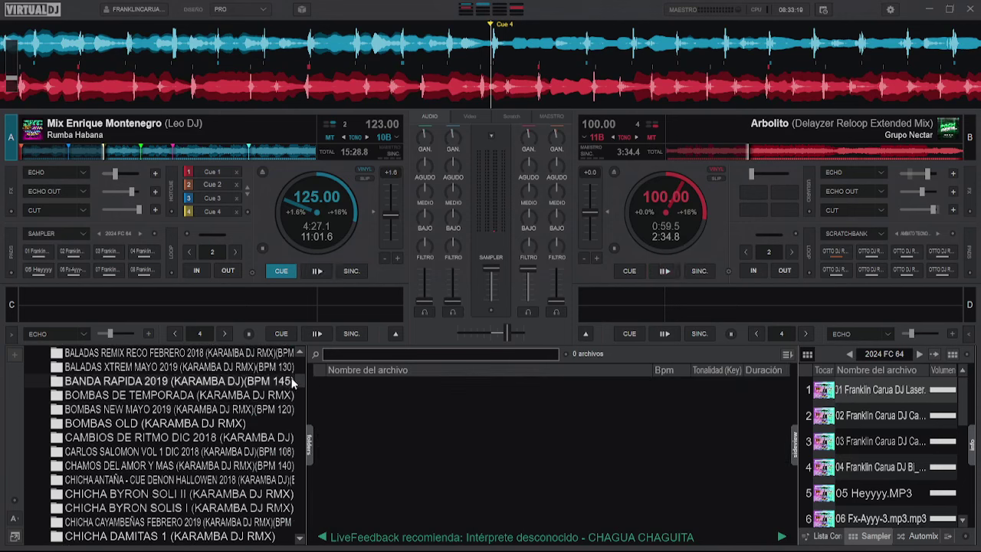
left_click_drag(300, 381, 305, 470)
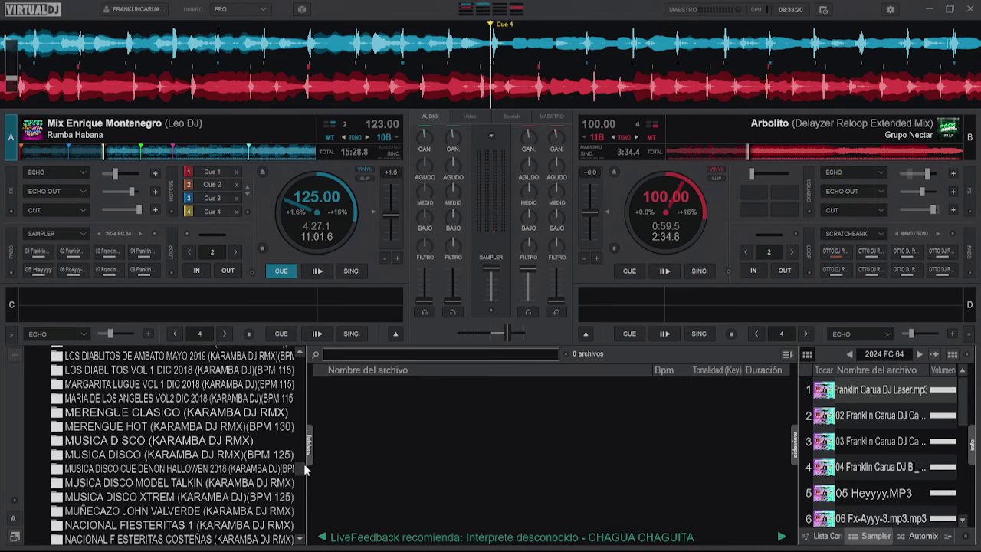
scroll(178, 466, "down", 3)
left_click(213, 460)
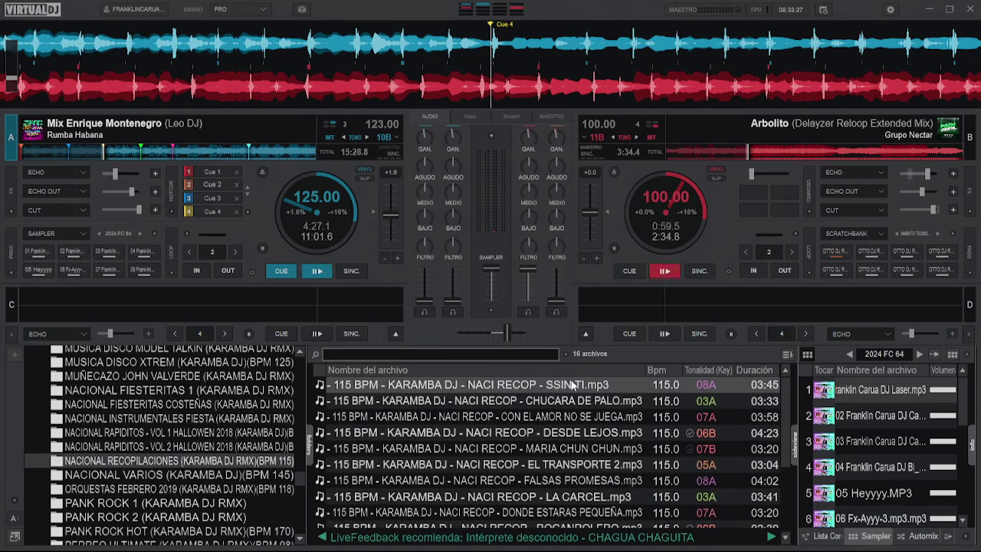
Load and briefly play SSIN TI, CHUCARA DE PALO and CON EL AMOR NO SE JUEGA in turn on deck A, returning the last to its start.
left_click_drag(558, 385, 330, 191)
left_click(316, 271)
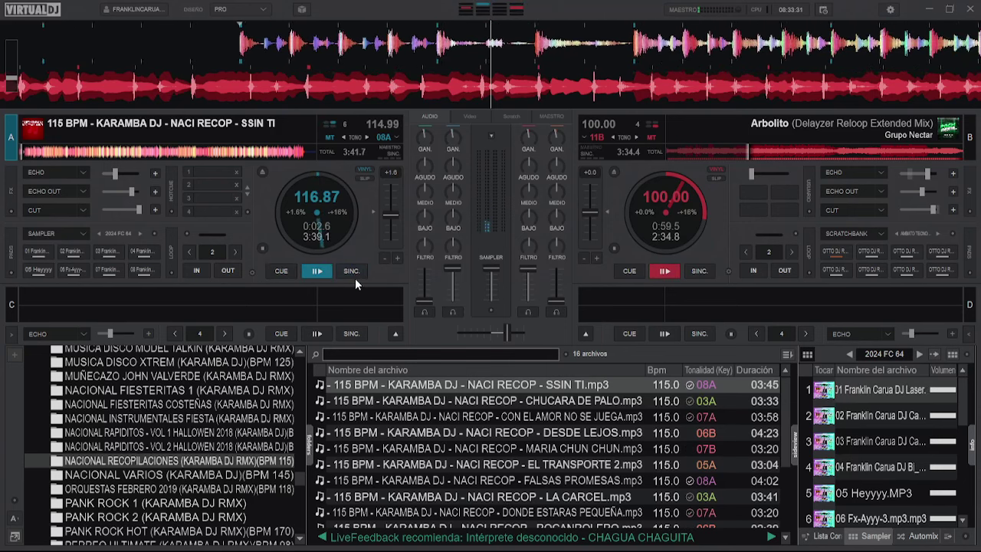
left_click_drag(399, 401, 327, 234)
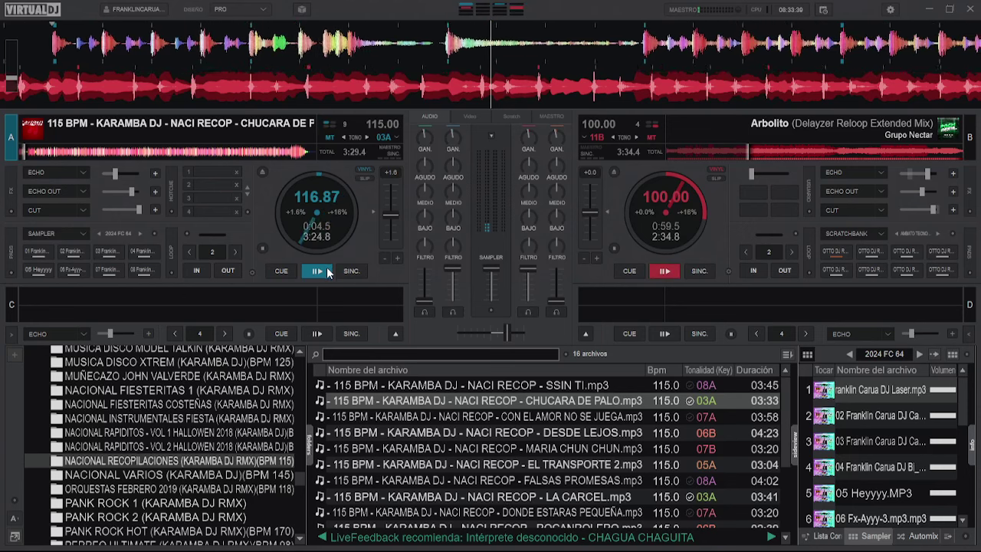
left_click(325, 272)
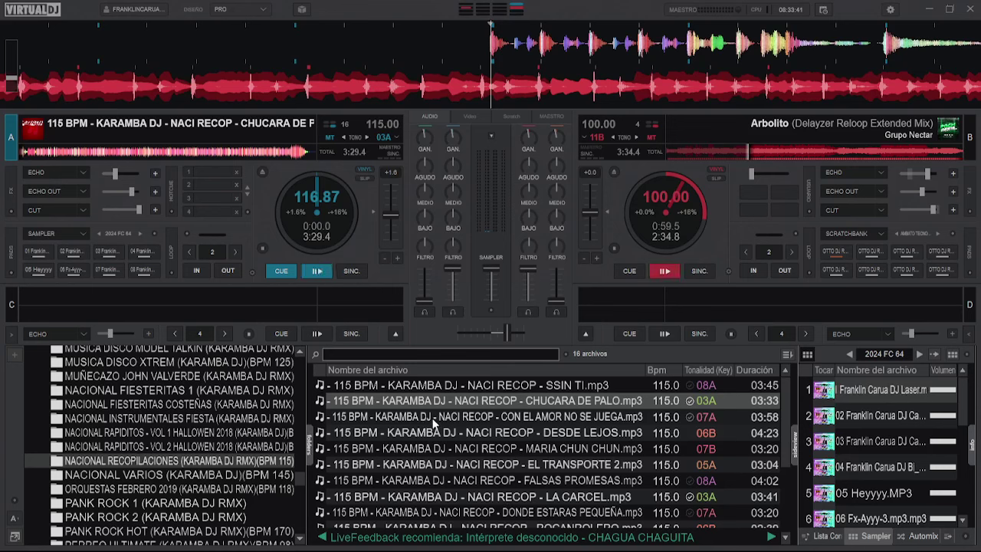
left_click_drag(424, 418, 335, 245)
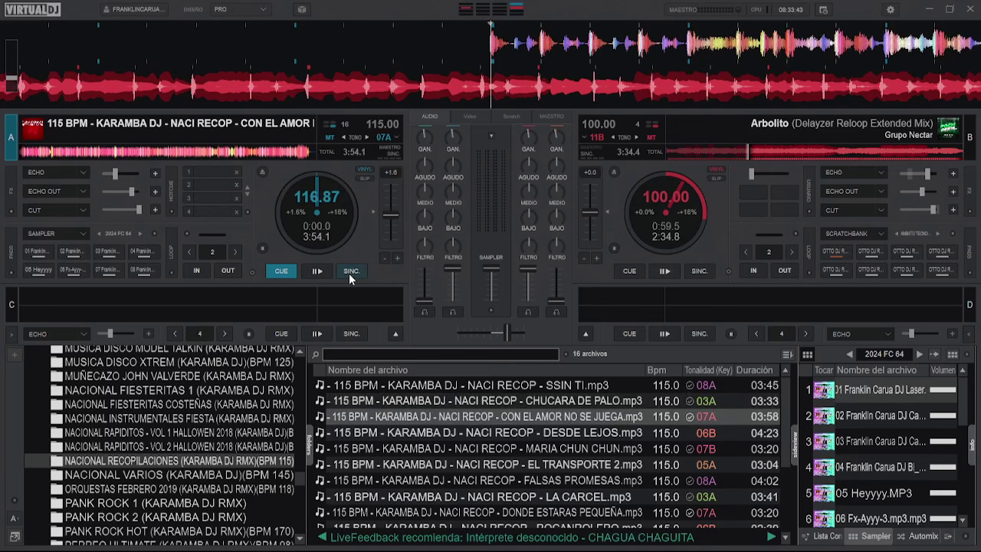
left_click(349, 273)
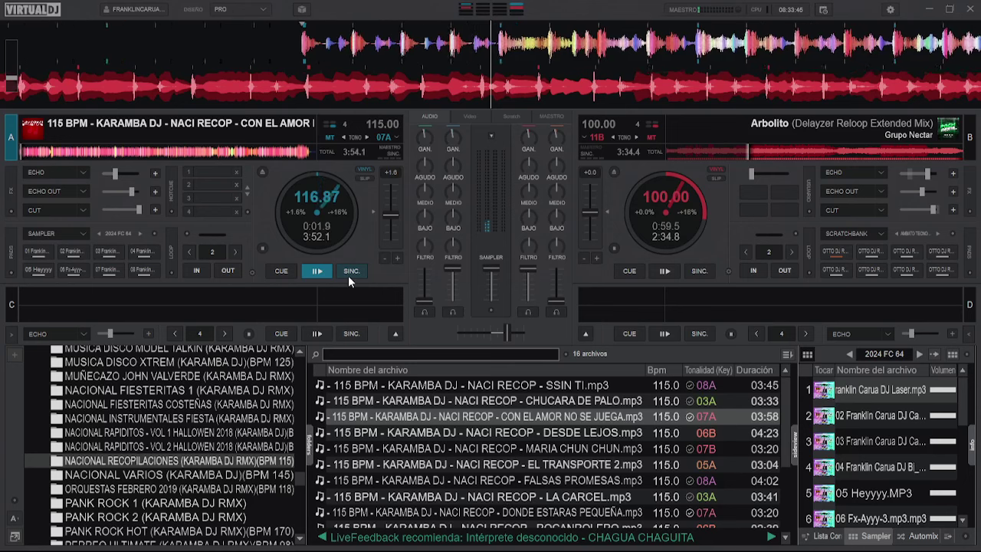
key("q")
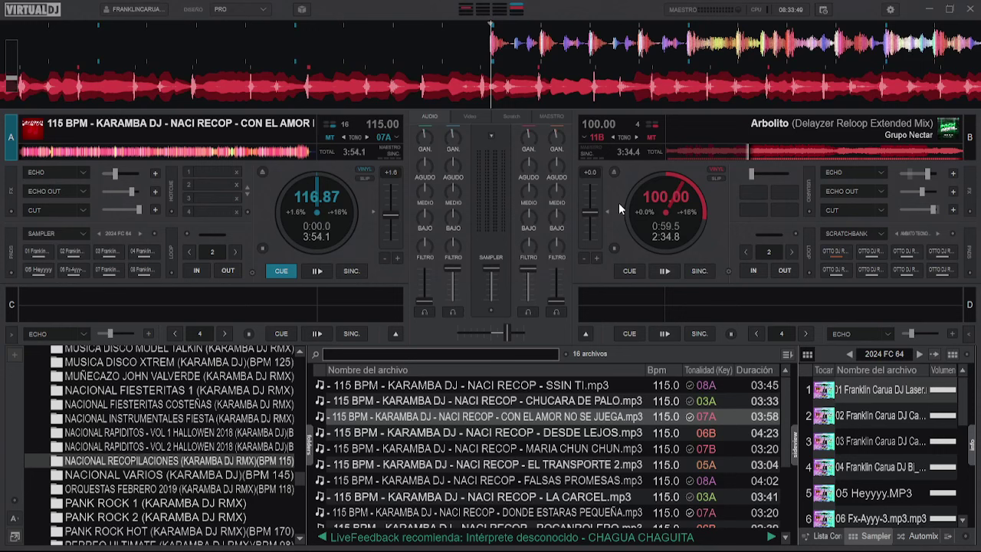
Center the crossfader and choose the scratchbank page for deck B's pads.
left_click_drag(506, 334, 498, 334)
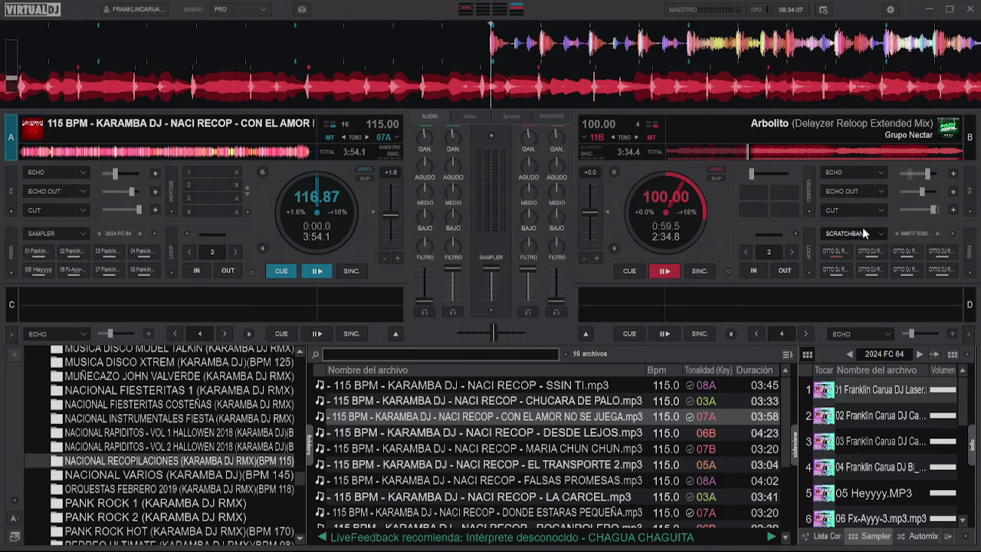
left_click(881, 234)
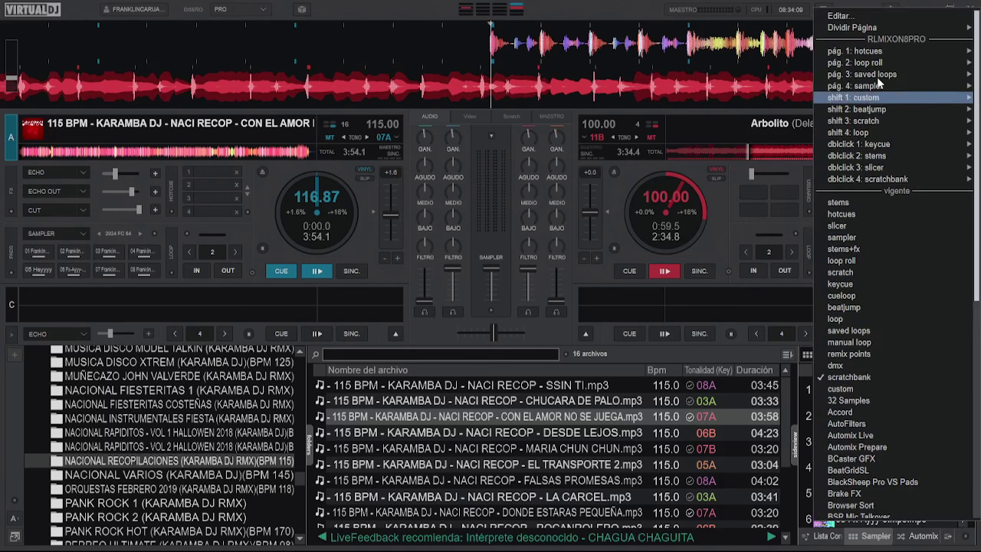
scroll(911, 290, "down", 2)
left_click(899, 303)
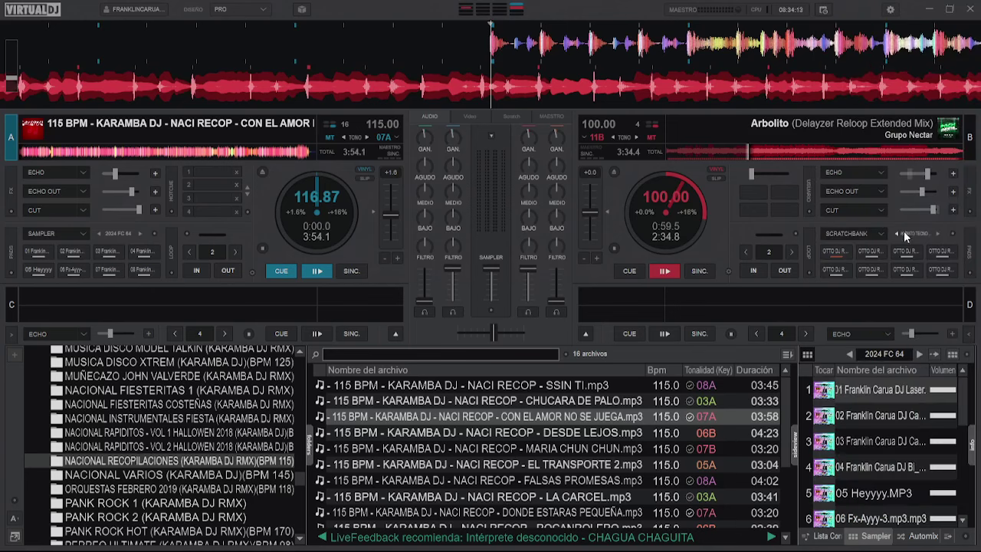
Create a new scratch bank named NACIONAL RECOP KARAMBA for deck B and close the scratch bank editor.
left_click(944, 243)
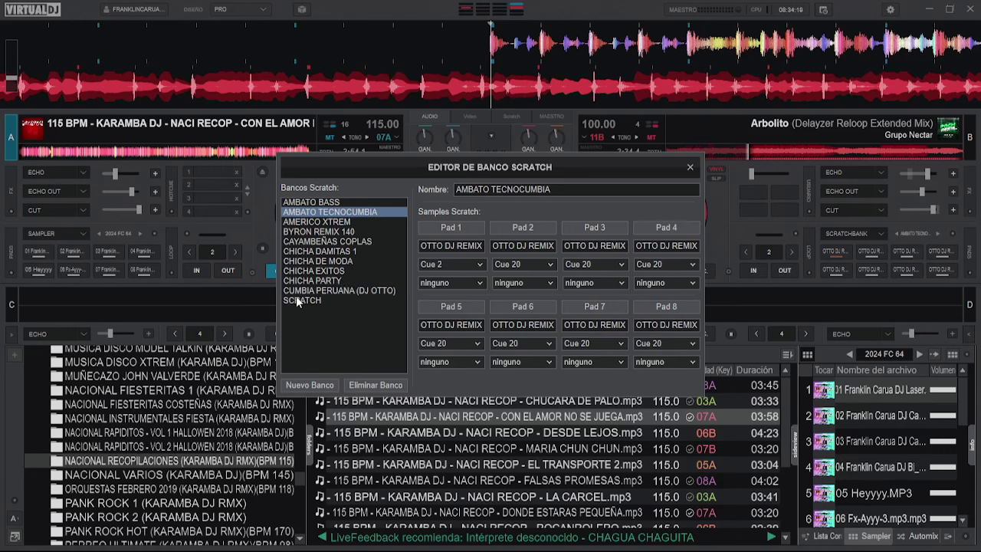
left_click(317, 386)
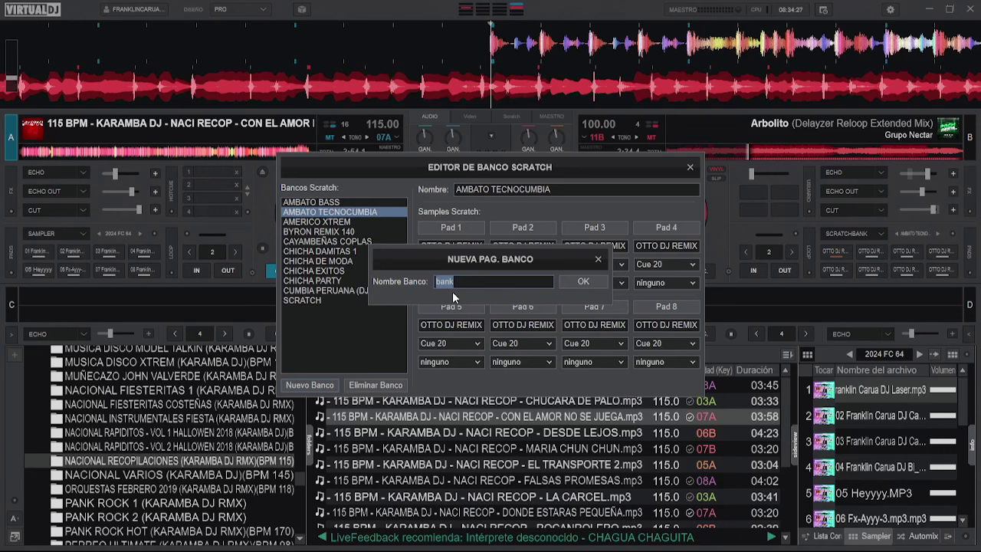
type("NACIONAL ")
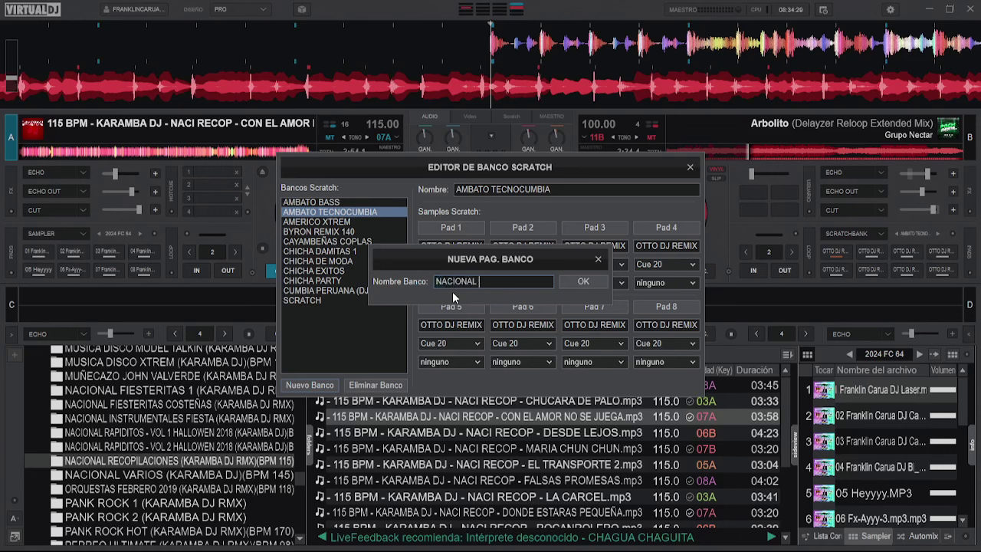
type("RECOP")
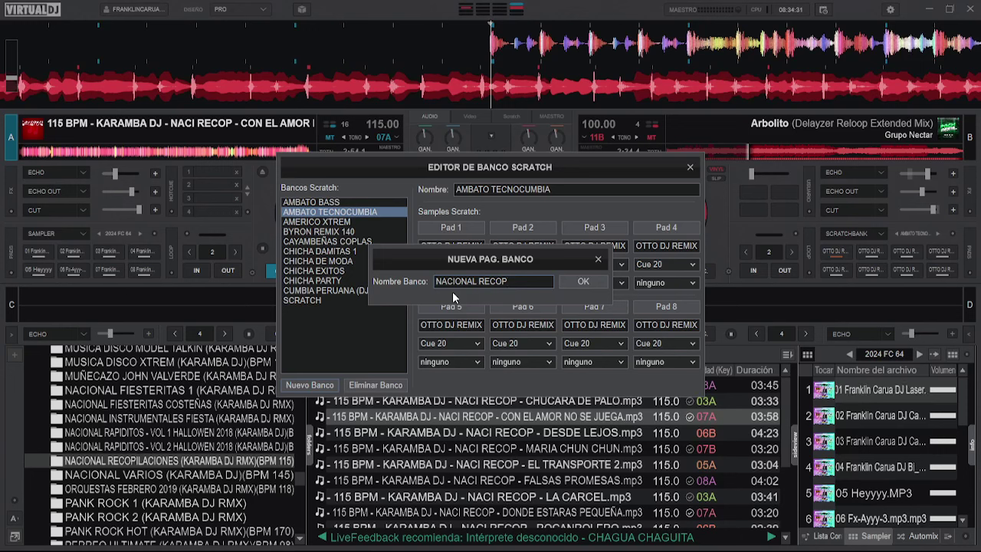
type(" KARA")
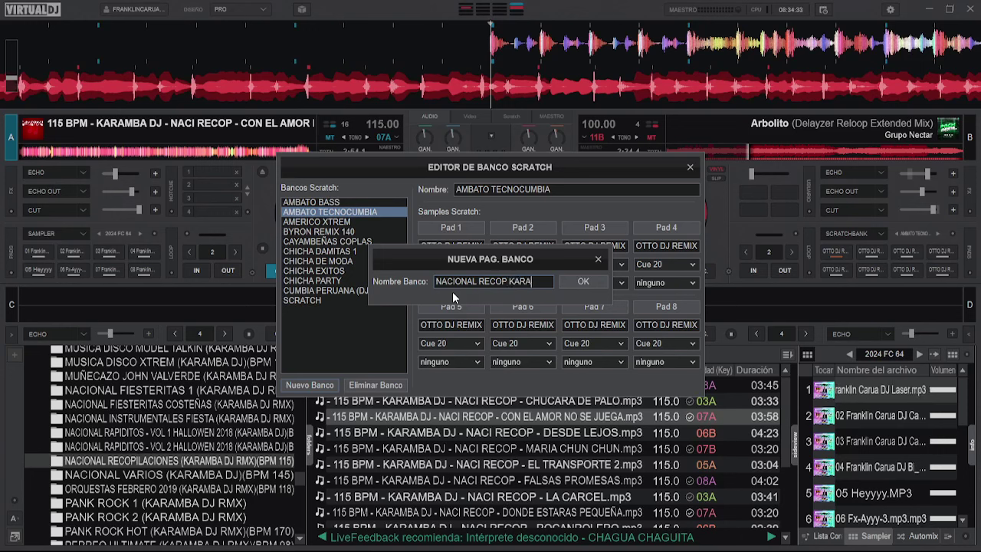
type("MBA")
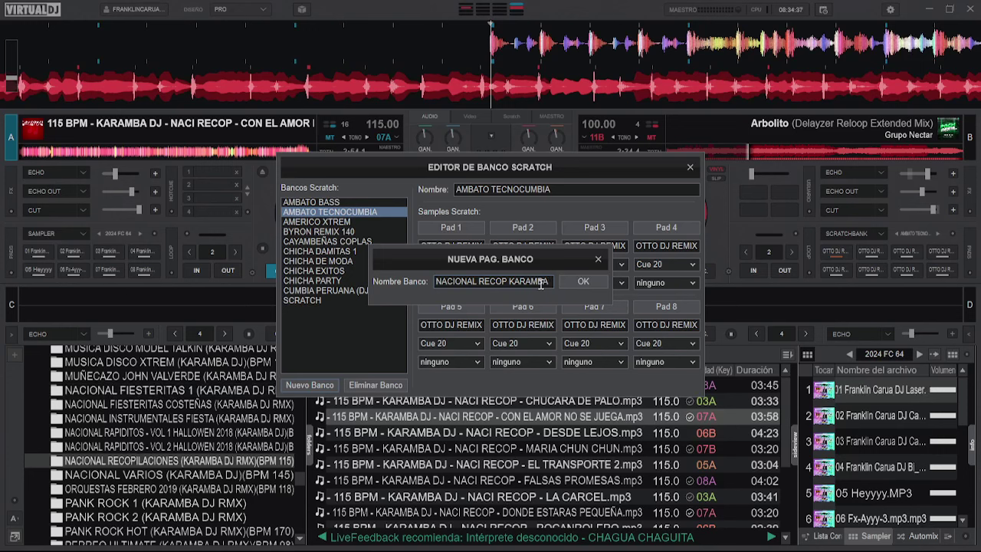
left_click(584, 283)
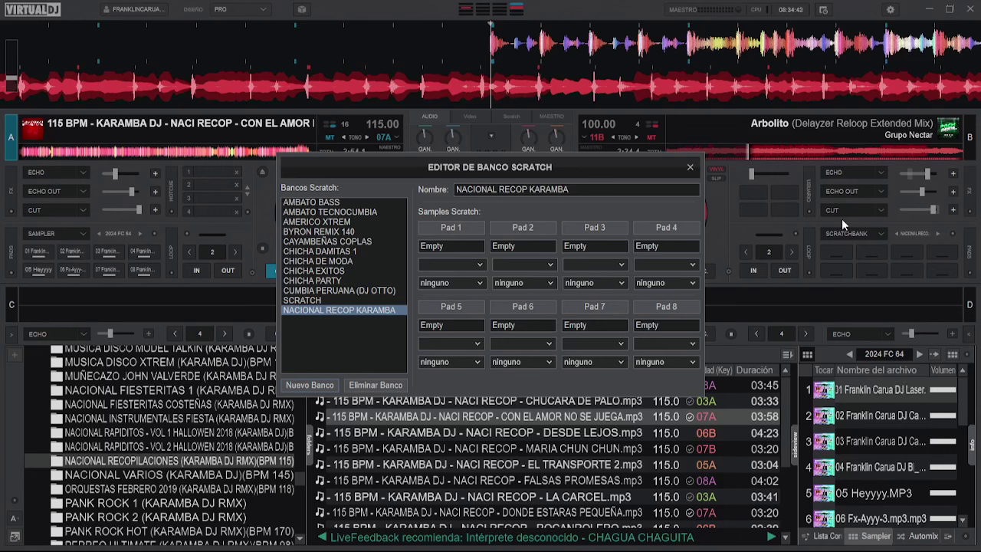
left_click(689, 168)
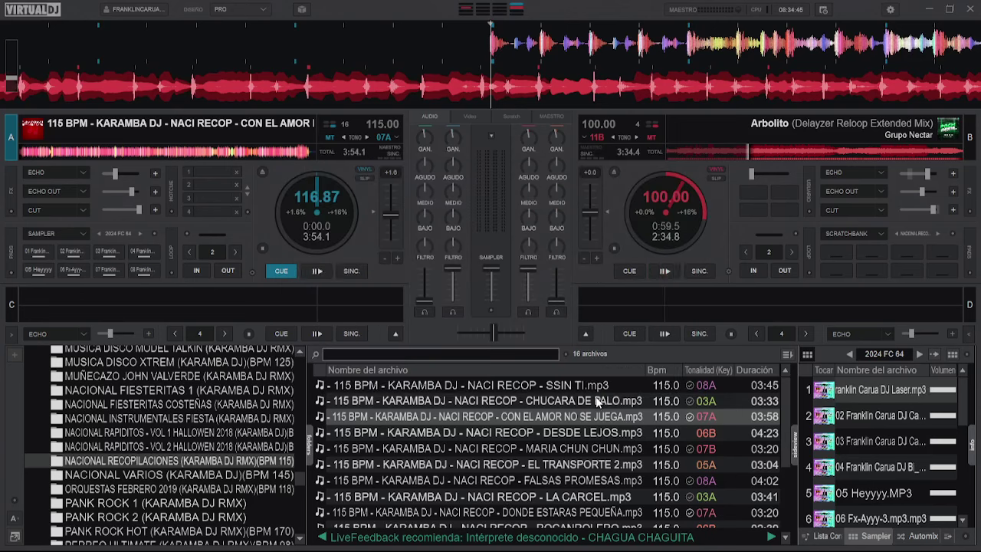
Assign the first eight NACI RECOP tracks, SSIN TI through LA CARCEL, in order to pads 1 to 8 of deck B's scratch bank.
left_click(625, 385)
left_click_drag(621, 382, 837, 255)
left_click_drag(626, 400, 871, 253)
left_click_drag(625, 417, 923, 253)
left_click_drag(626, 432, 942, 252)
left_click_drag(595, 452, 836, 274)
left_click_drag(626, 466, 872, 272)
left_click_drag(644, 479, 904, 270)
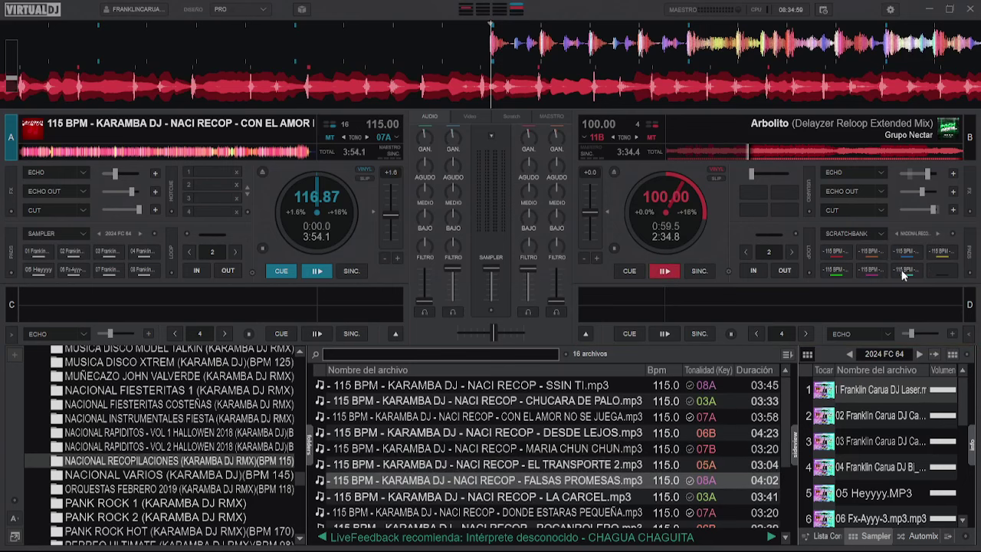
left_click_drag(618, 497, 941, 270)
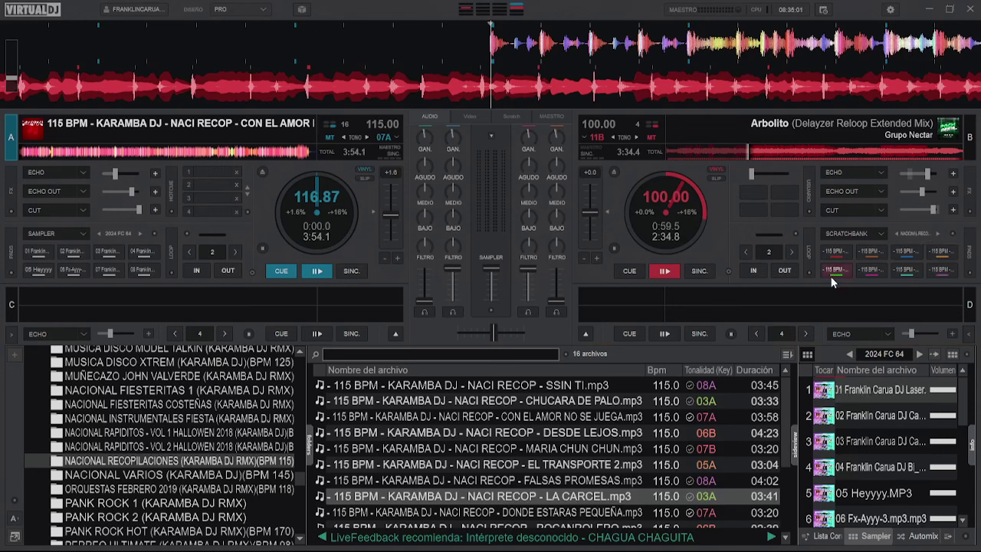